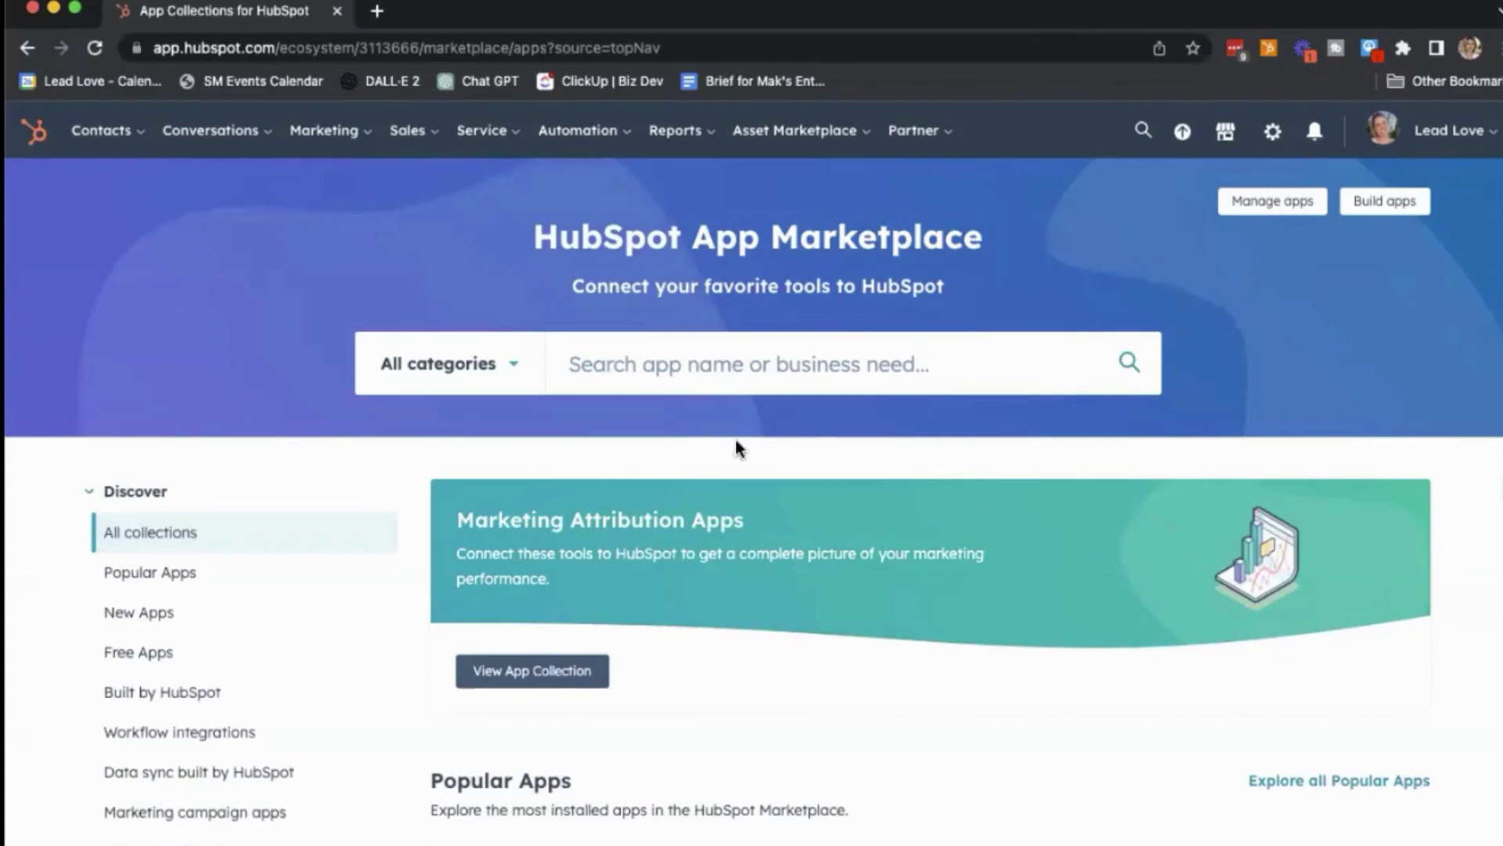
{"action": "scroll", "coordinate": [636, 560], "scroll_direction": "down", "scroll_amount": 5}
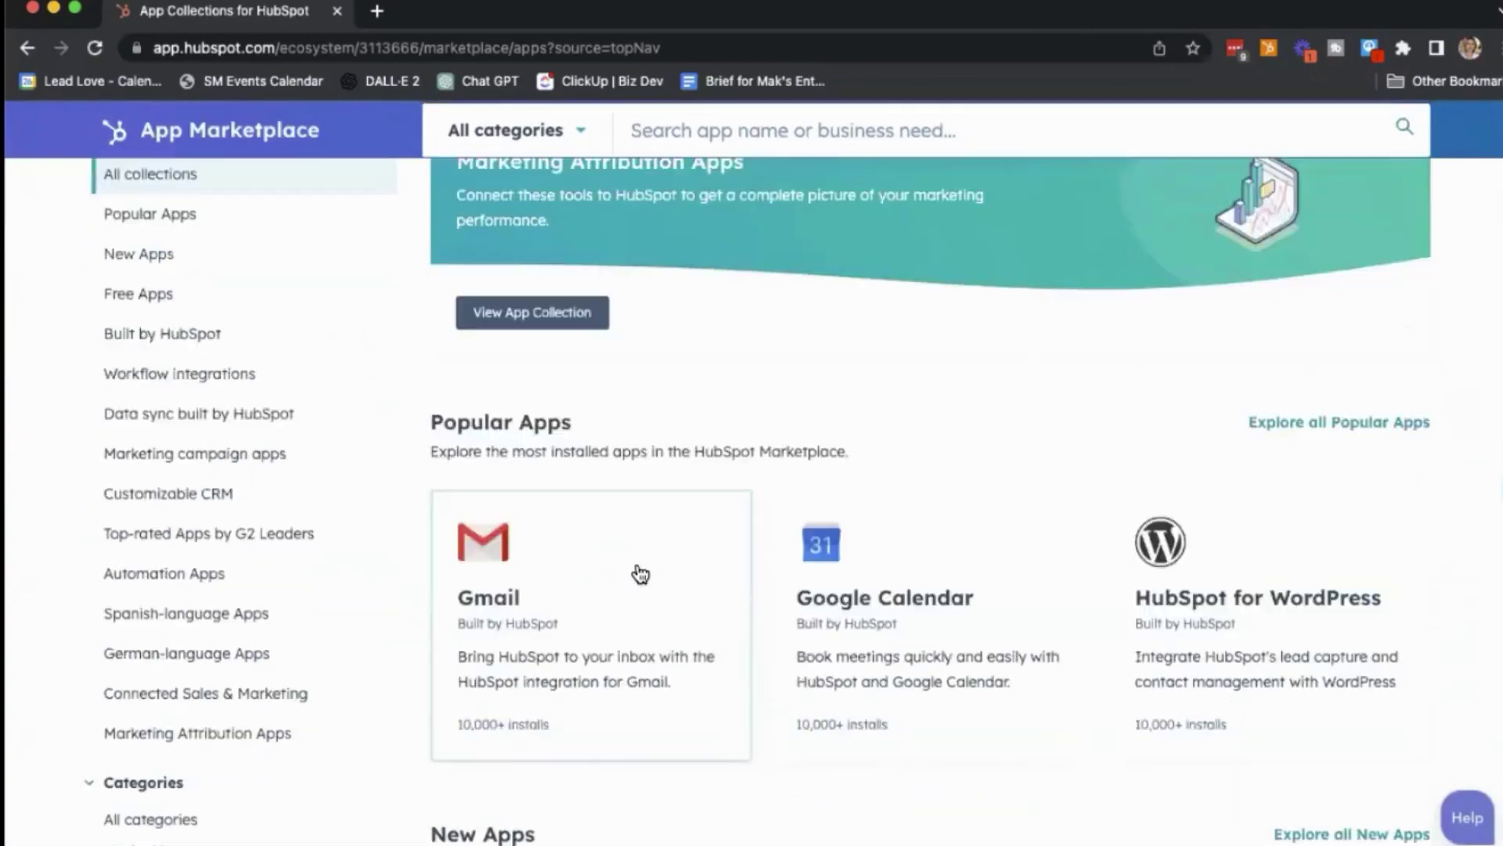
{"action": "scroll", "coordinate": [470, 329], "scroll_direction": "up", "scroll_amount": 5}
Show the Most Popular HubSpot Apps collection of 45 results
{"action": "left_click", "coordinate": [155, 572]}
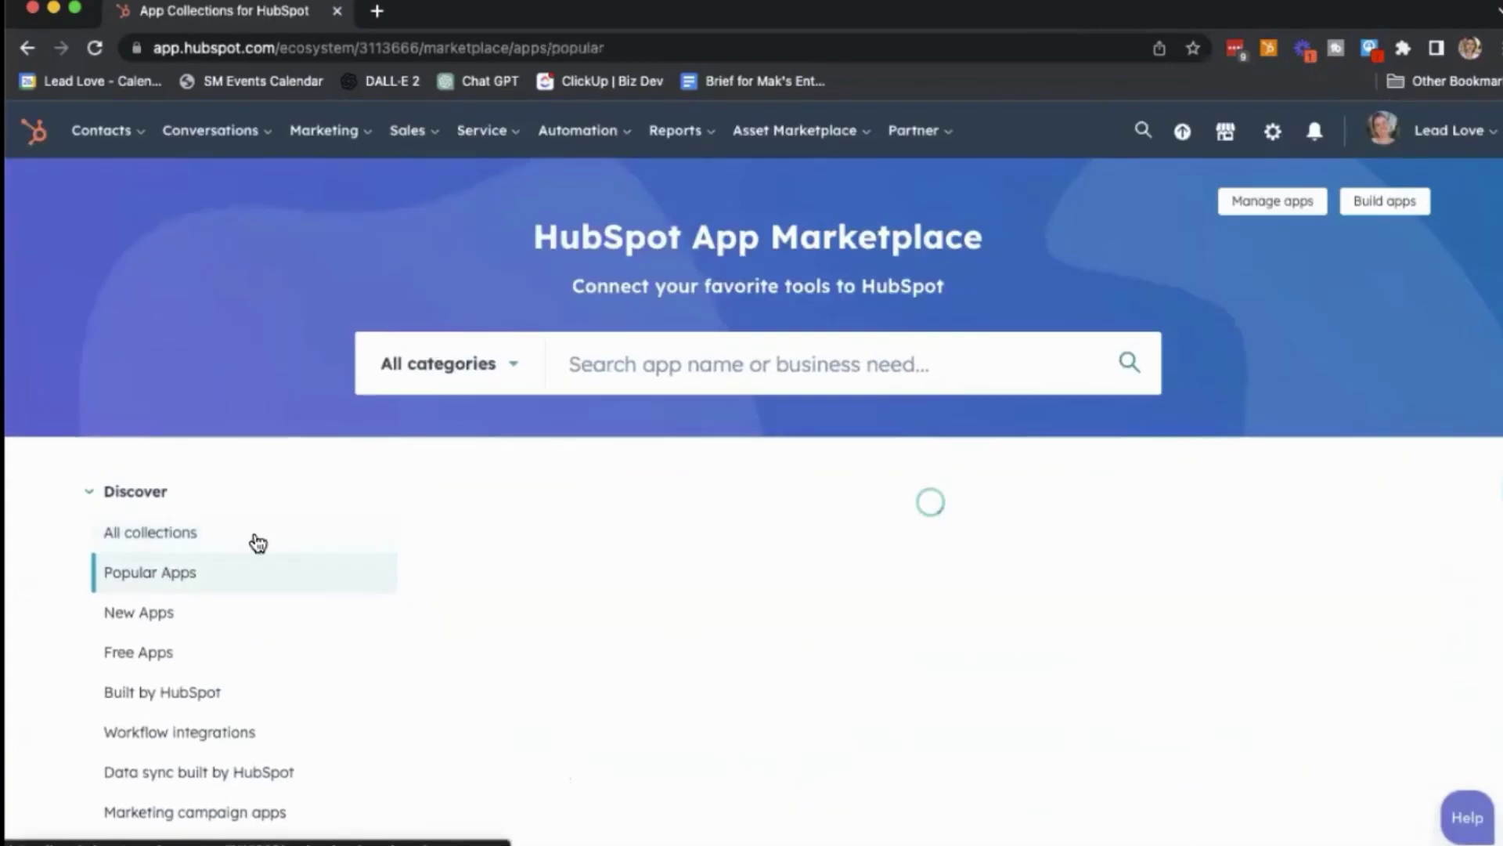
{"action": "scroll", "coordinate": [661, 563], "scroll_direction": "down", "scroll_amount": 5}
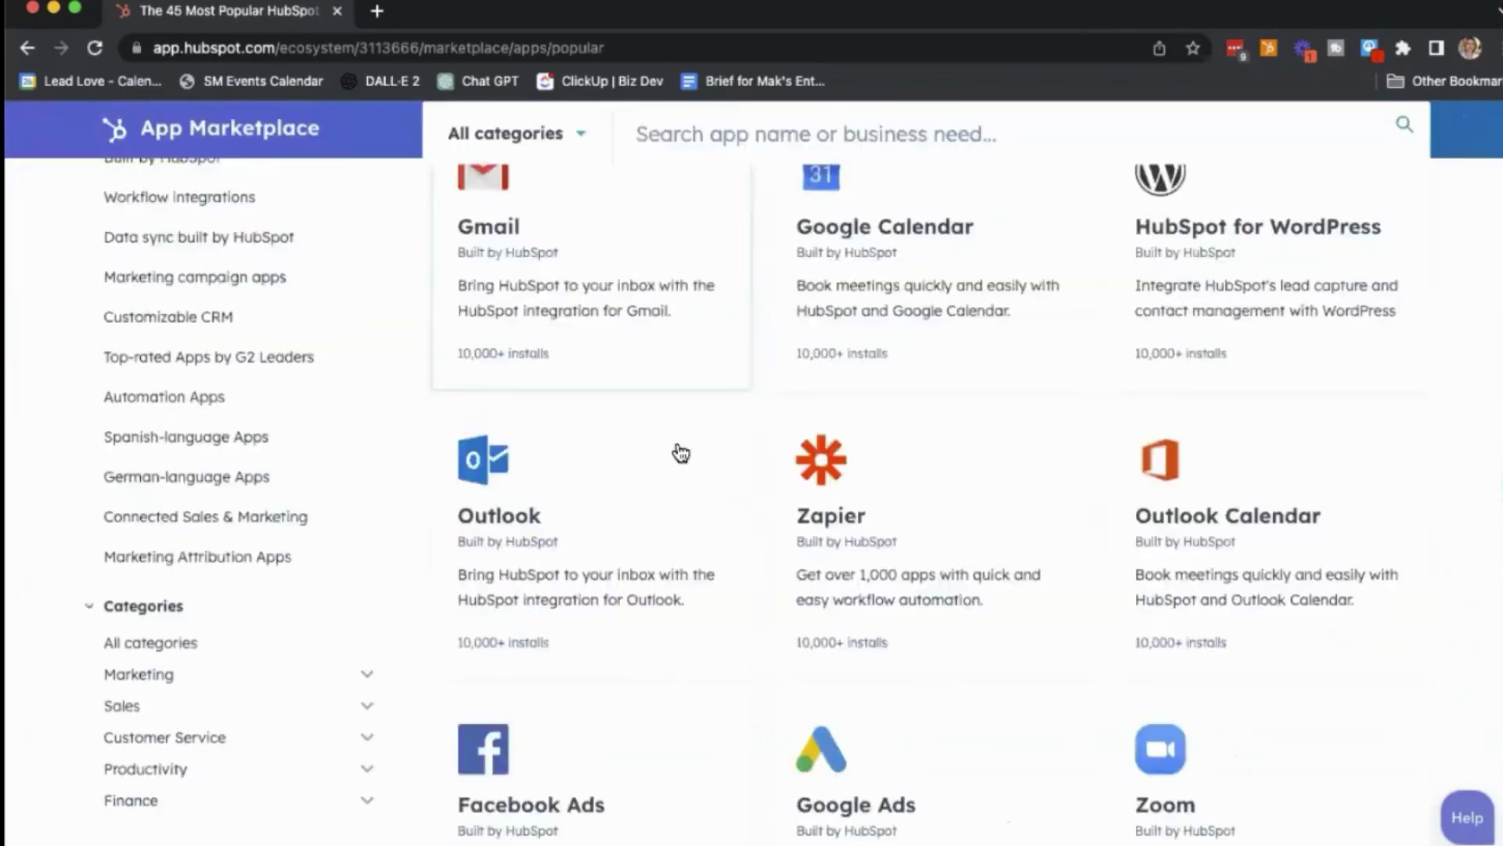
{"action": "scroll", "coordinate": [675, 450], "scroll_direction": "up", "scroll_amount": 1}
{"action": "scroll", "coordinate": [694, 463], "scroll_direction": "up", "scroll_amount": 2}
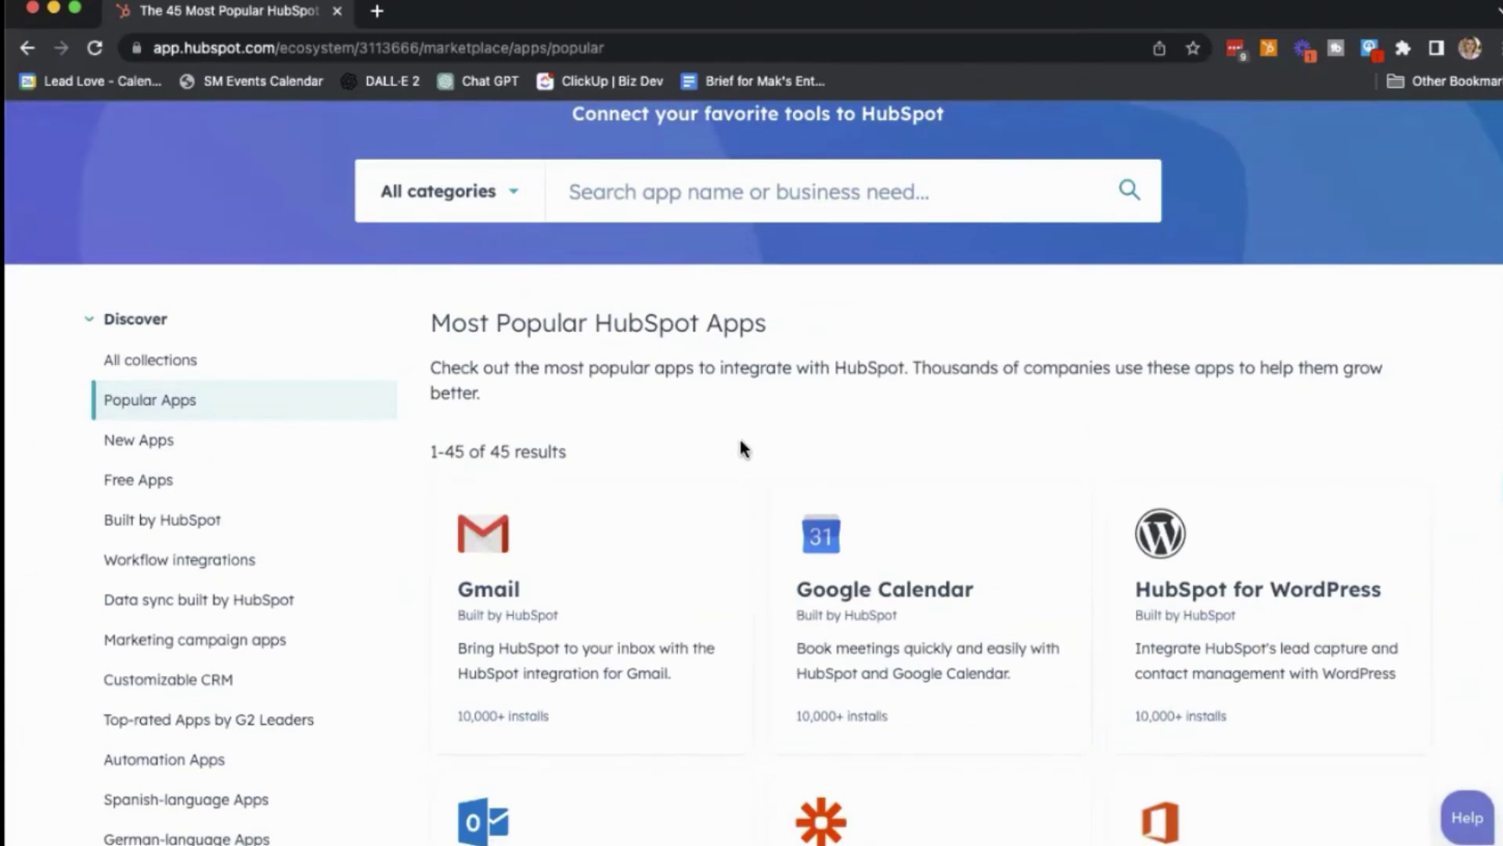
{"action": "scroll", "coordinate": [720, 529], "scroll_direction": "down", "scroll_amount": 5}
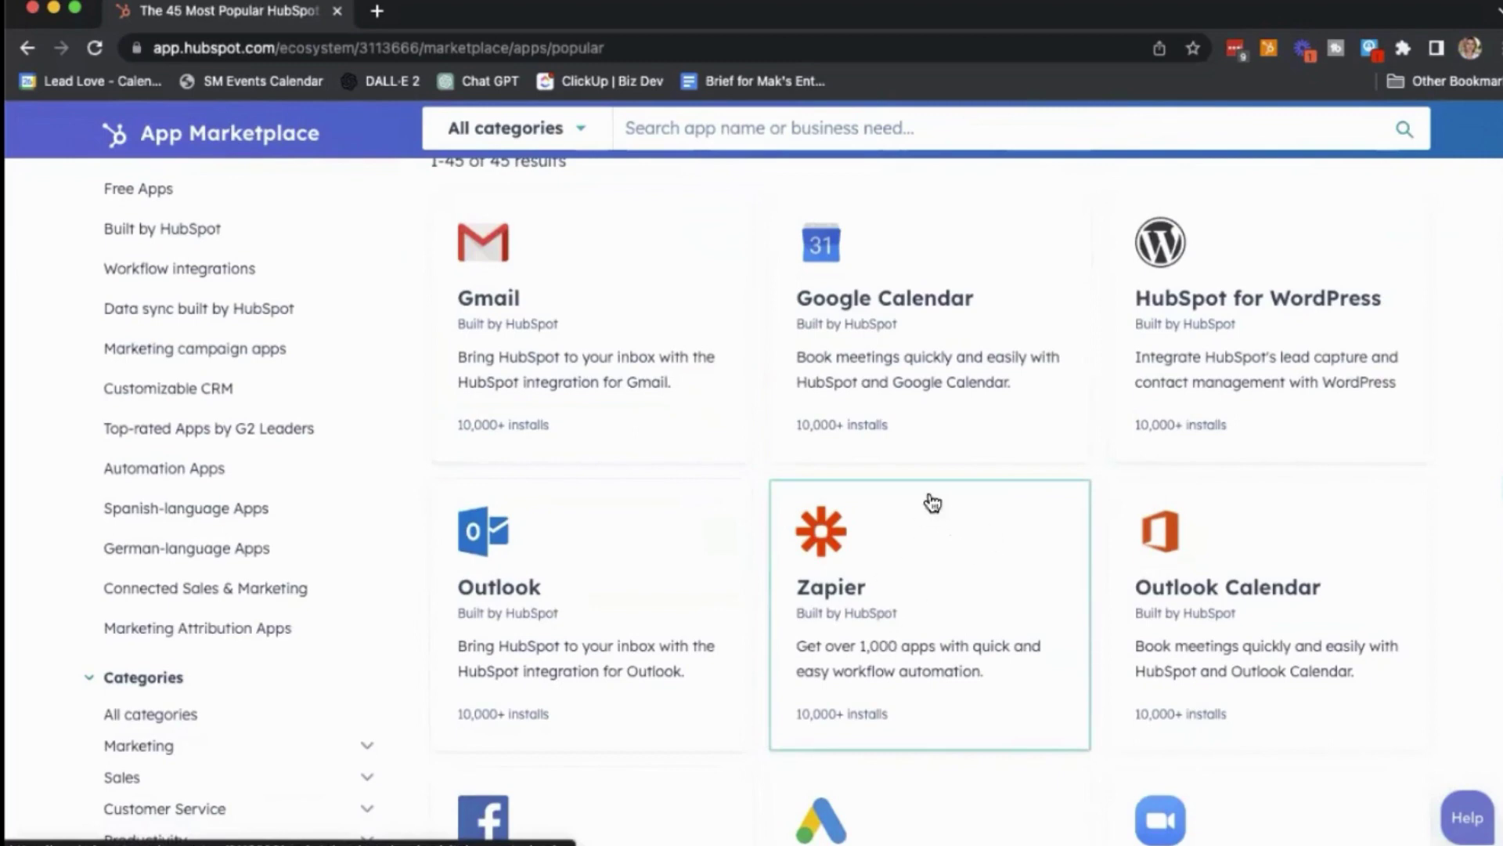
{"action": "scroll", "coordinate": [893, 556], "scroll_direction": "down", "scroll_amount": 1}
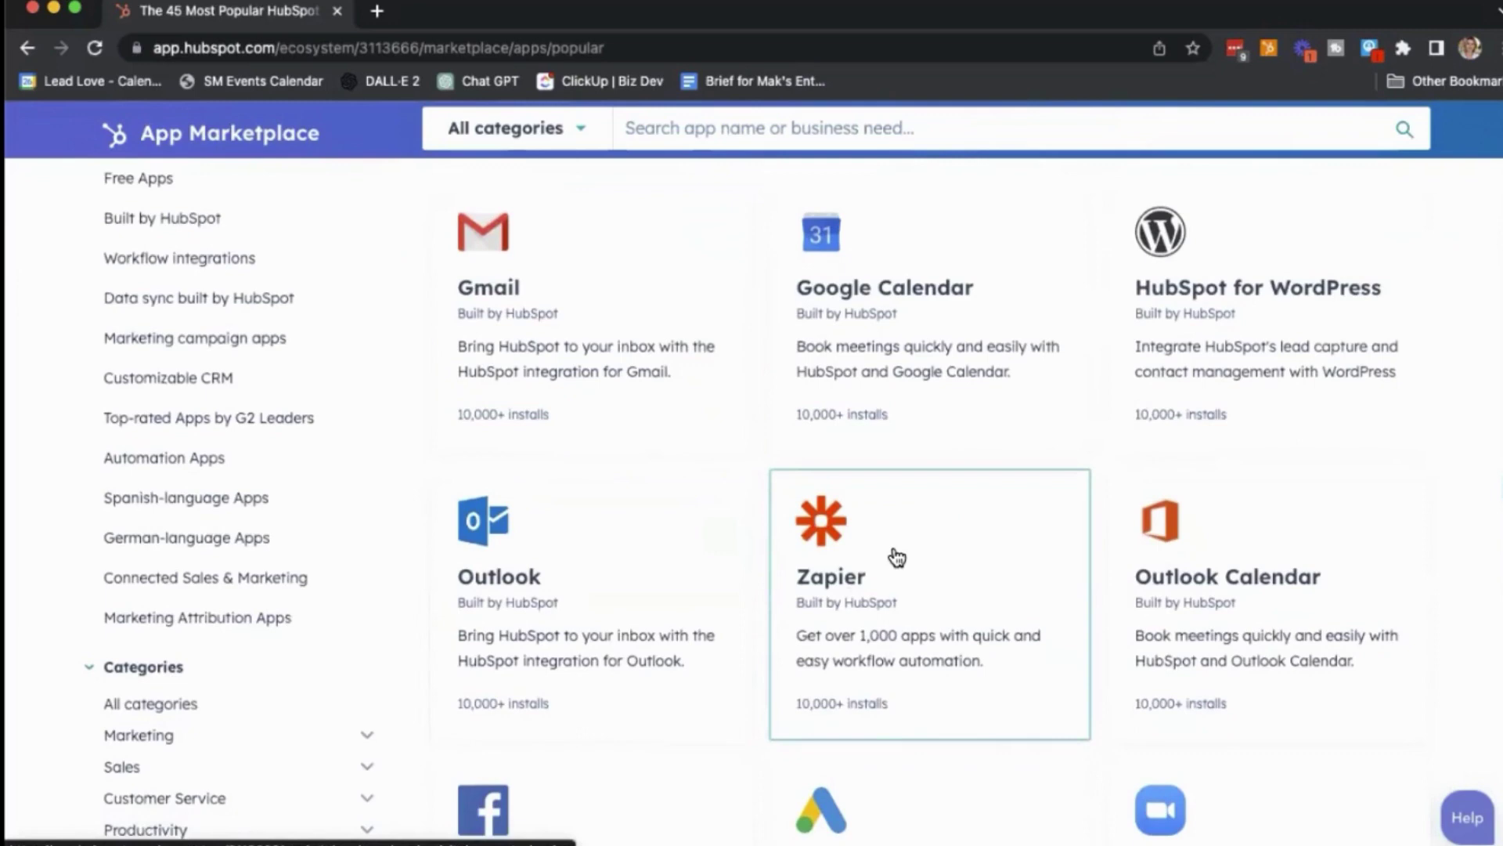
{"action": "scroll", "coordinate": [895, 557], "scroll_direction": "down", "scroll_amount": 1}
{"action": "scroll", "coordinate": [895, 557], "scroll_direction": "down", "scroll_amount": 2}
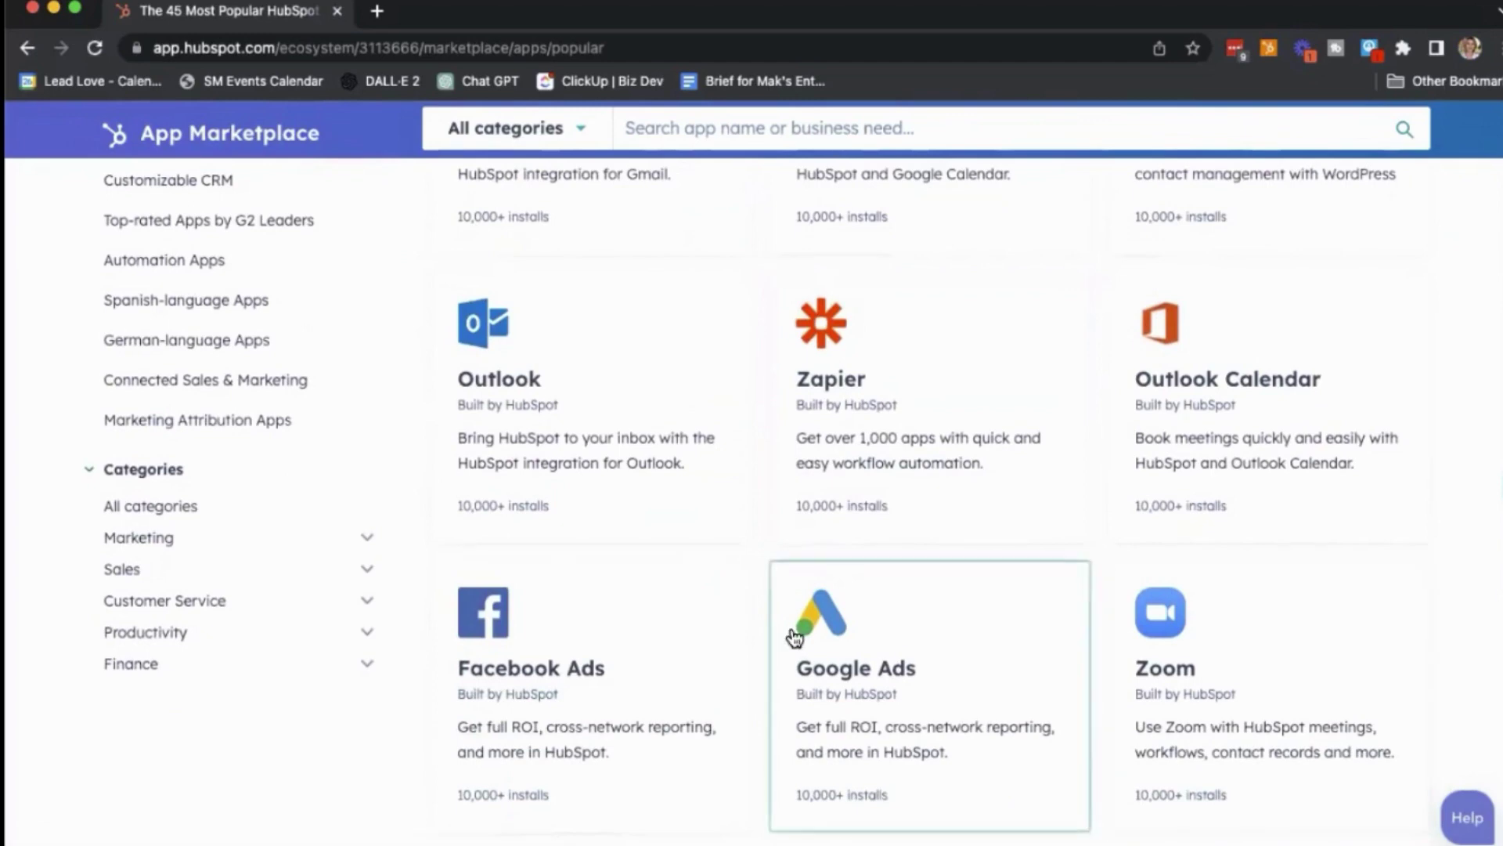
{"action": "scroll", "coordinate": [669, 481], "scroll_direction": "down", "scroll_amount": 1}
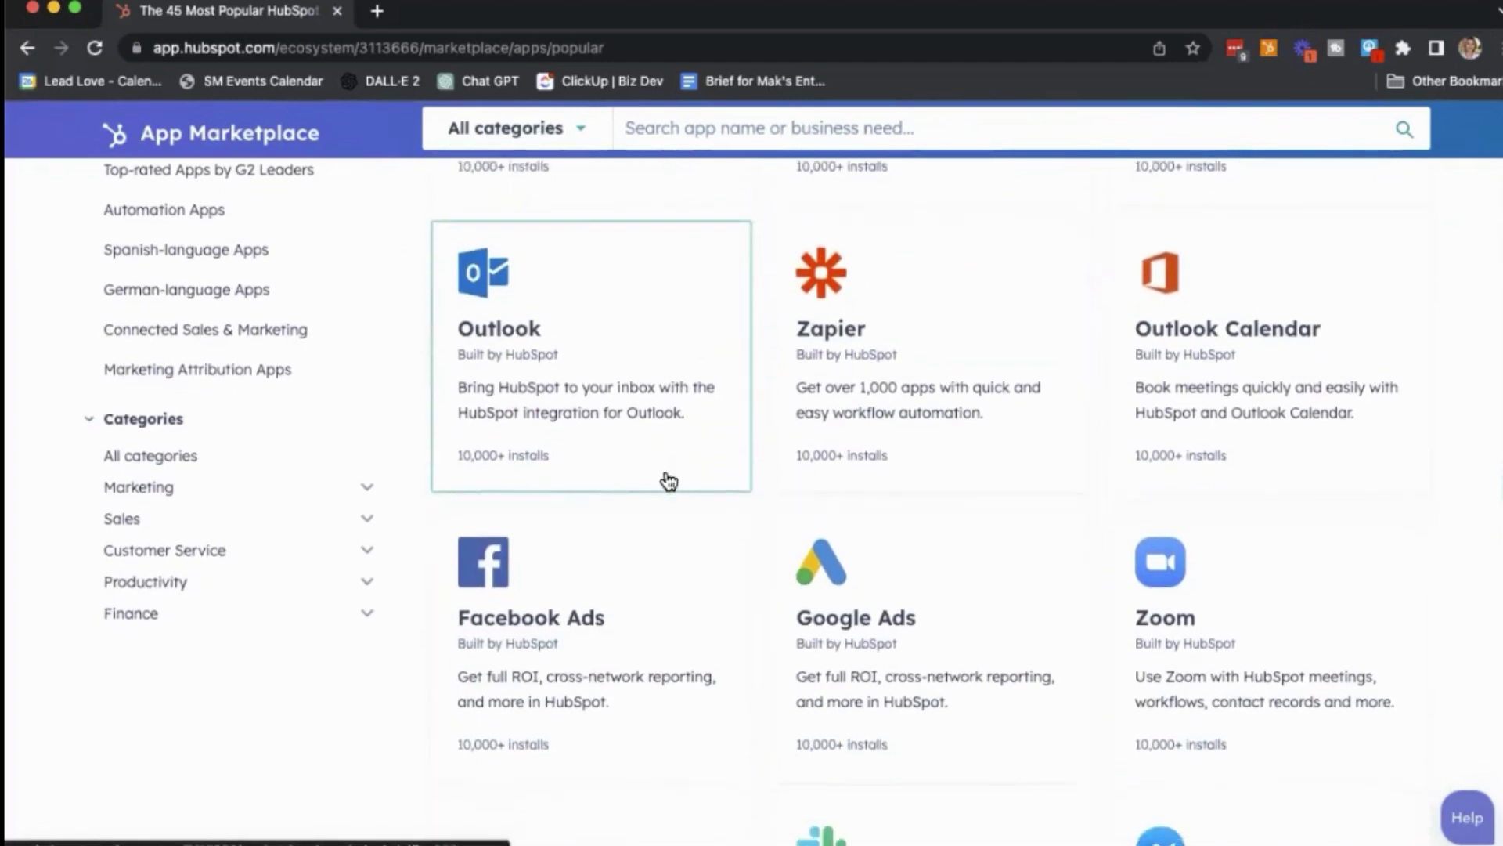
{"action": "scroll", "coordinate": [669, 481], "scroll_direction": "down", "scroll_amount": 1}
{"action": "scroll", "coordinate": [657, 475], "scroll_direction": "down", "scroll_amount": 3}
{"action": "scroll", "coordinate": [591, 473], "scroll_direction": "up", "scroll_amount": 5}
{"action": "scroll", "coordinate": [590, 475], "scroll_direction": "up", "scroll_amount": 3}
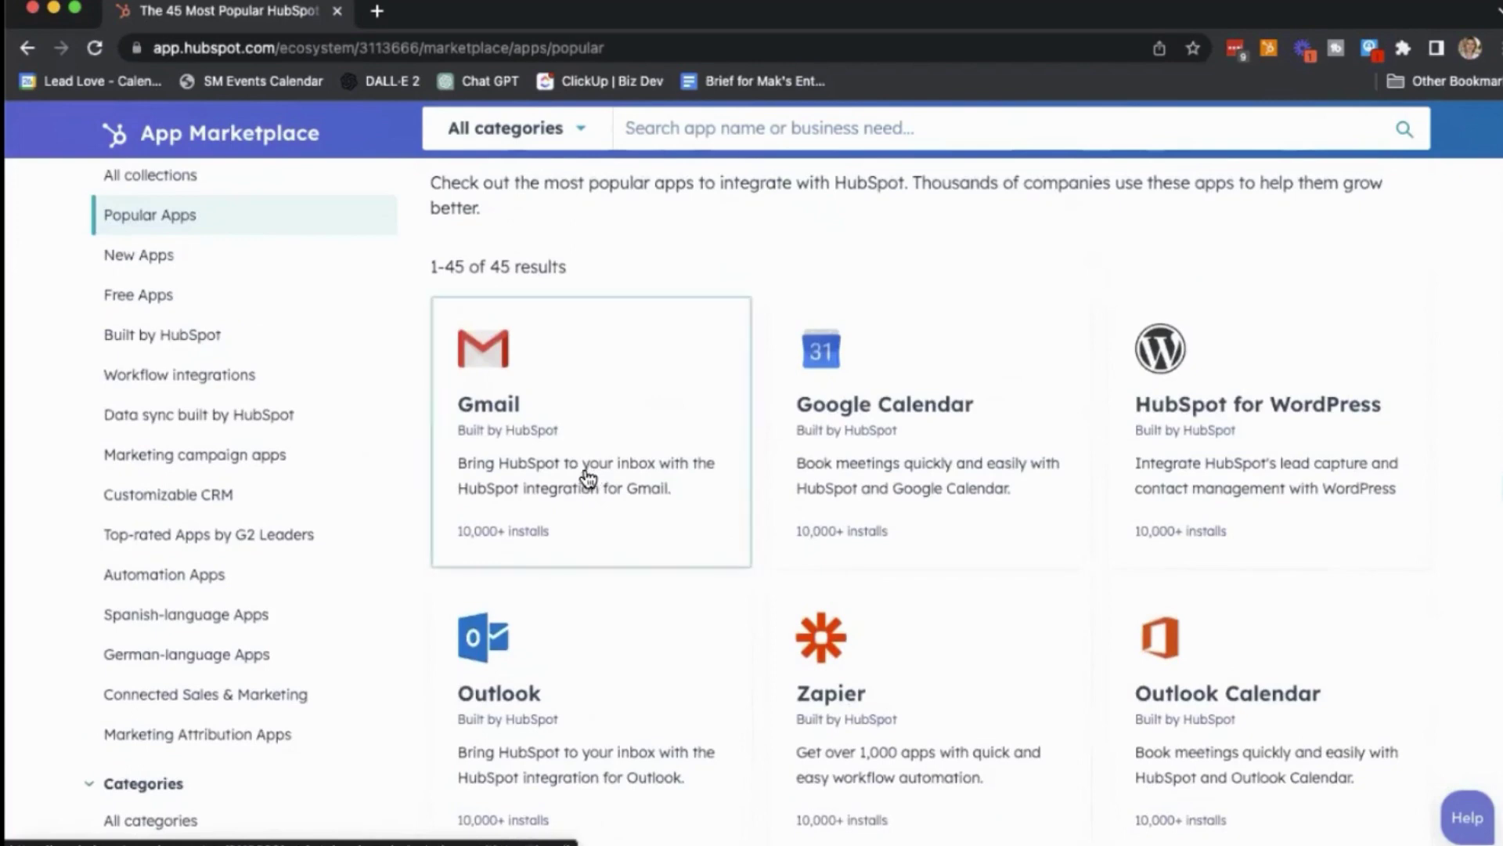
{"action": "scroll", "coordinate": [581, 474], "scroll_direction": "up", "scroll_amount": 3}
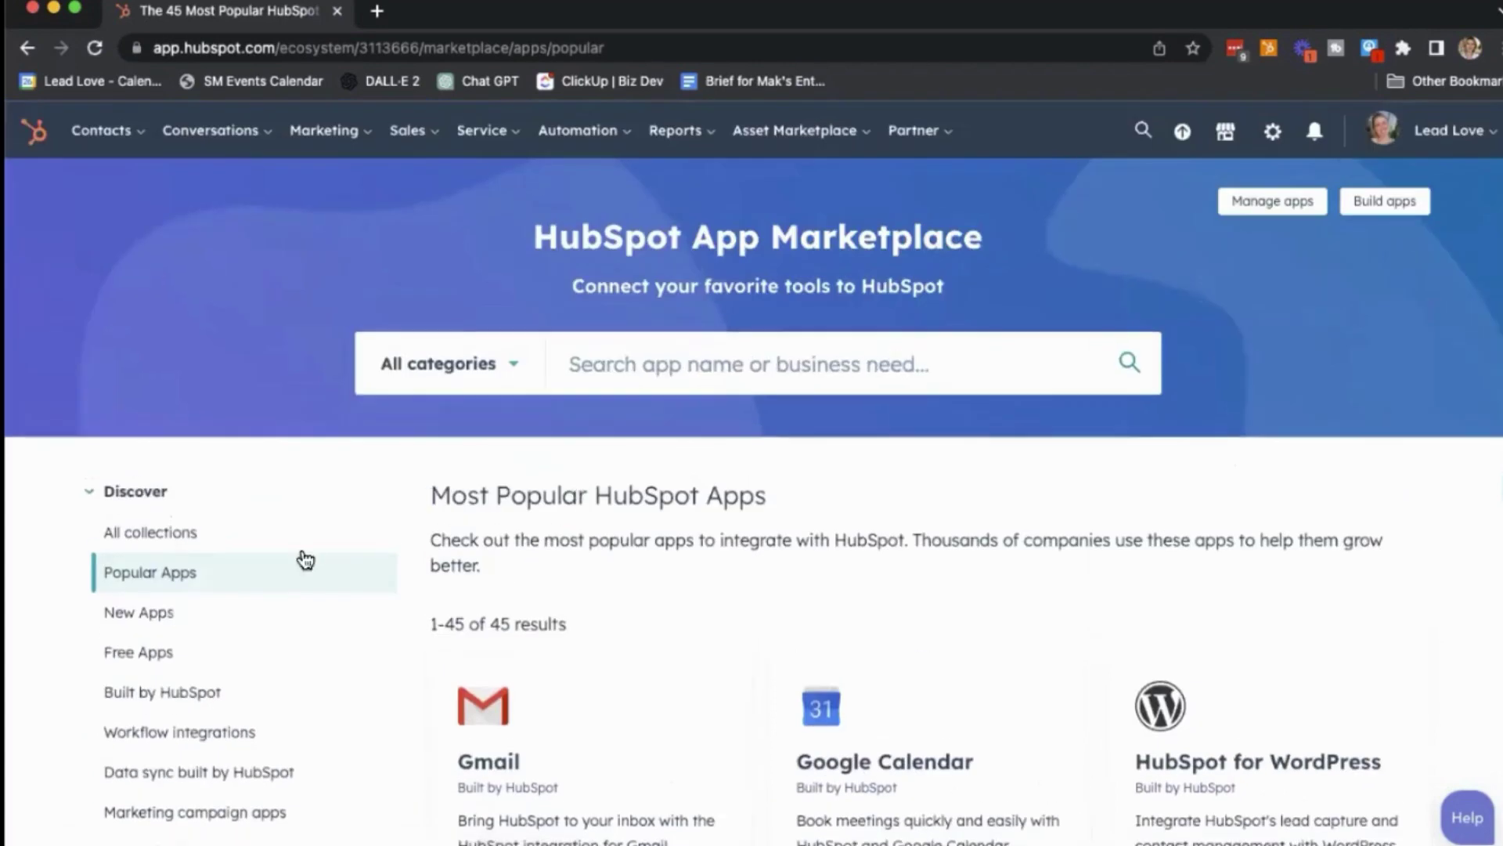
{"action": "scroll", "coordinate": [177, 529], "scroll_direction": "down", "scroll_amount": 2}
{"action": "scroll", "coordinate": [165, 508], "scroll_direction": "down", "scroll_amount": 5}
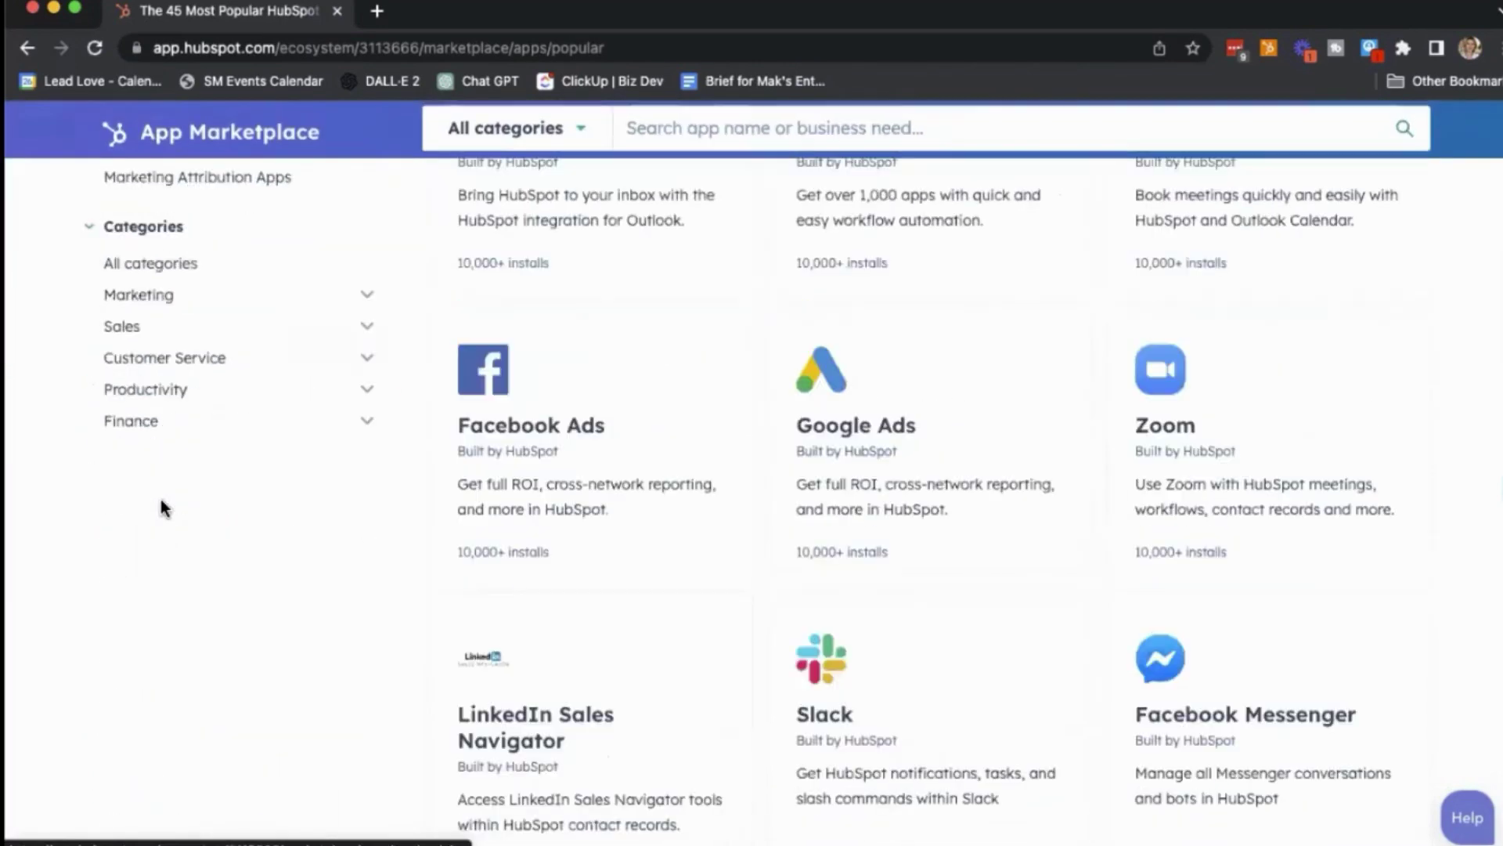
Show the Marketing category apps, then filter to Account-based marketing apps
{"action": "left_click", "coordinate": [159, 296]}
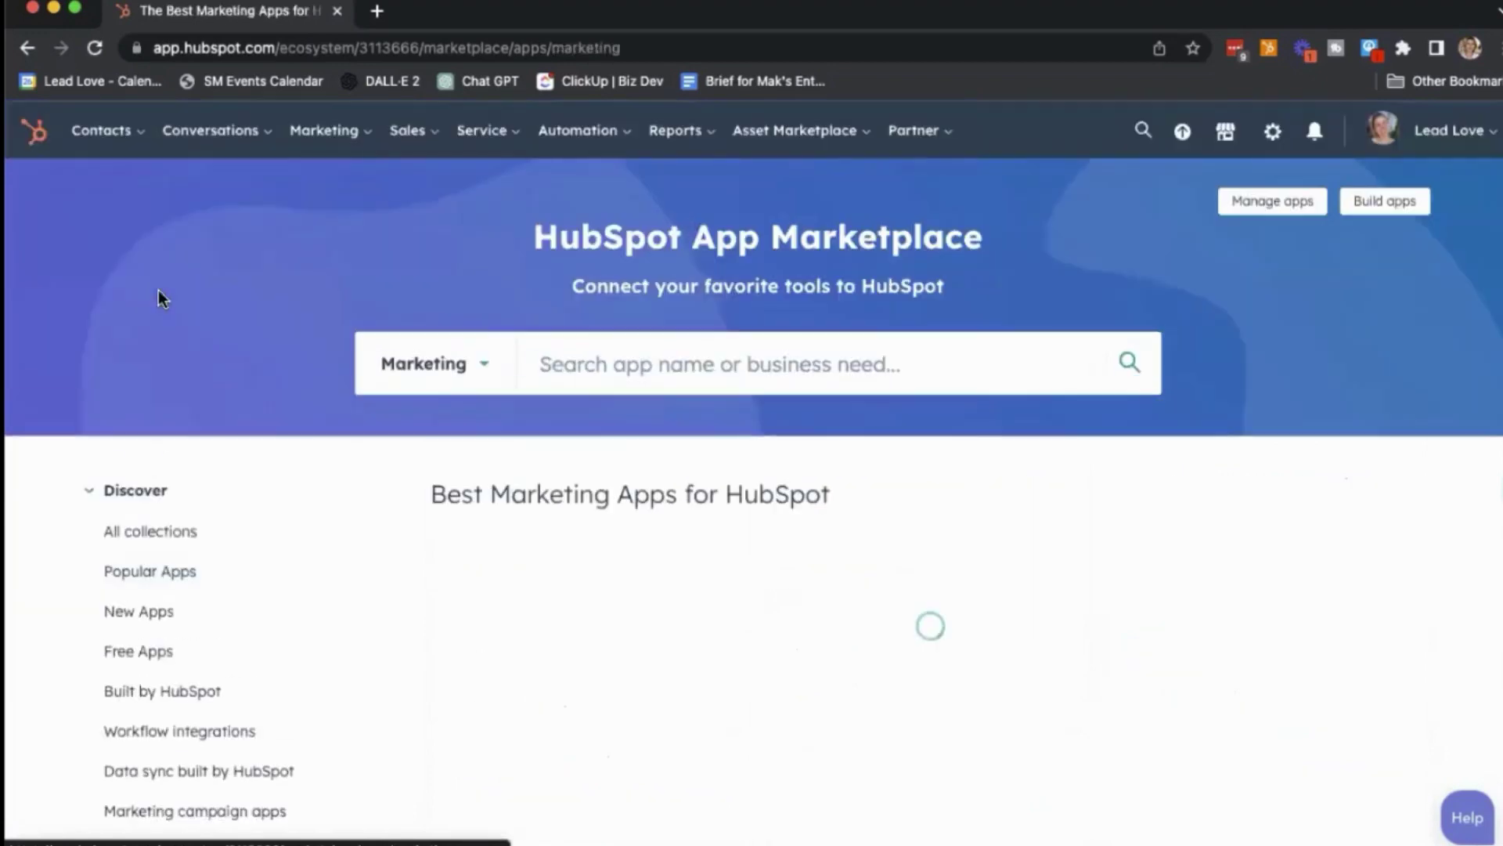
{"action": "scroll", "coordinate": [230, 634], "scroll_direction": "down", "scroll_amount": 4}
{"action": "scroll", "coordinate": [228, 627], "scroll_direction": "down", "scroll_amount": 4}
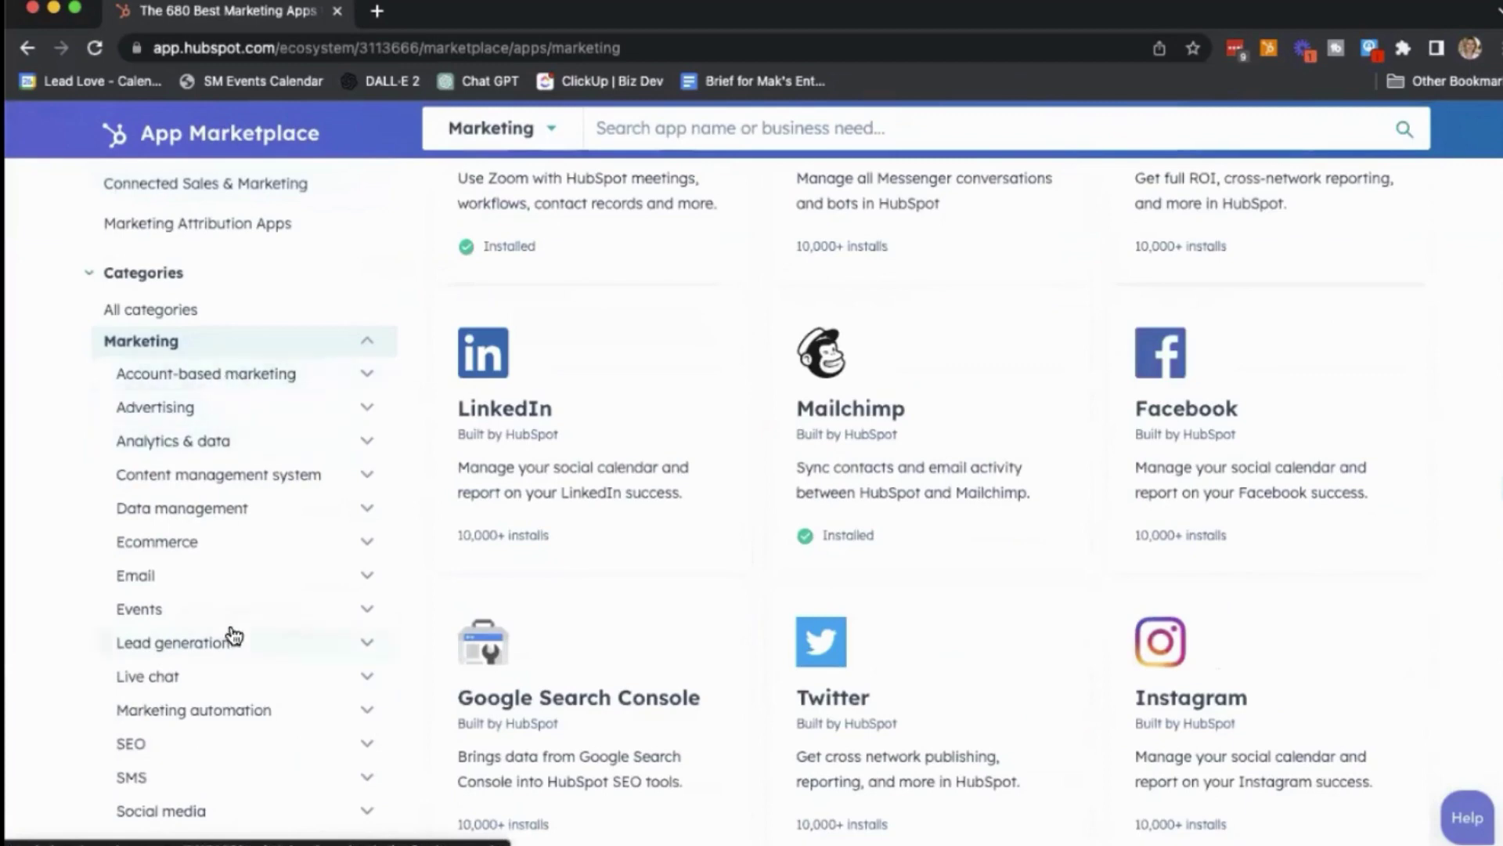
{"action": "scroll", "coordinate": [211, 776], "scroll_direction": "down", "scroll_amount": 1}
{"action": "scroll", "coordinate": [192, 740], "scroll_direction": "down", "scroll_amount": 1}
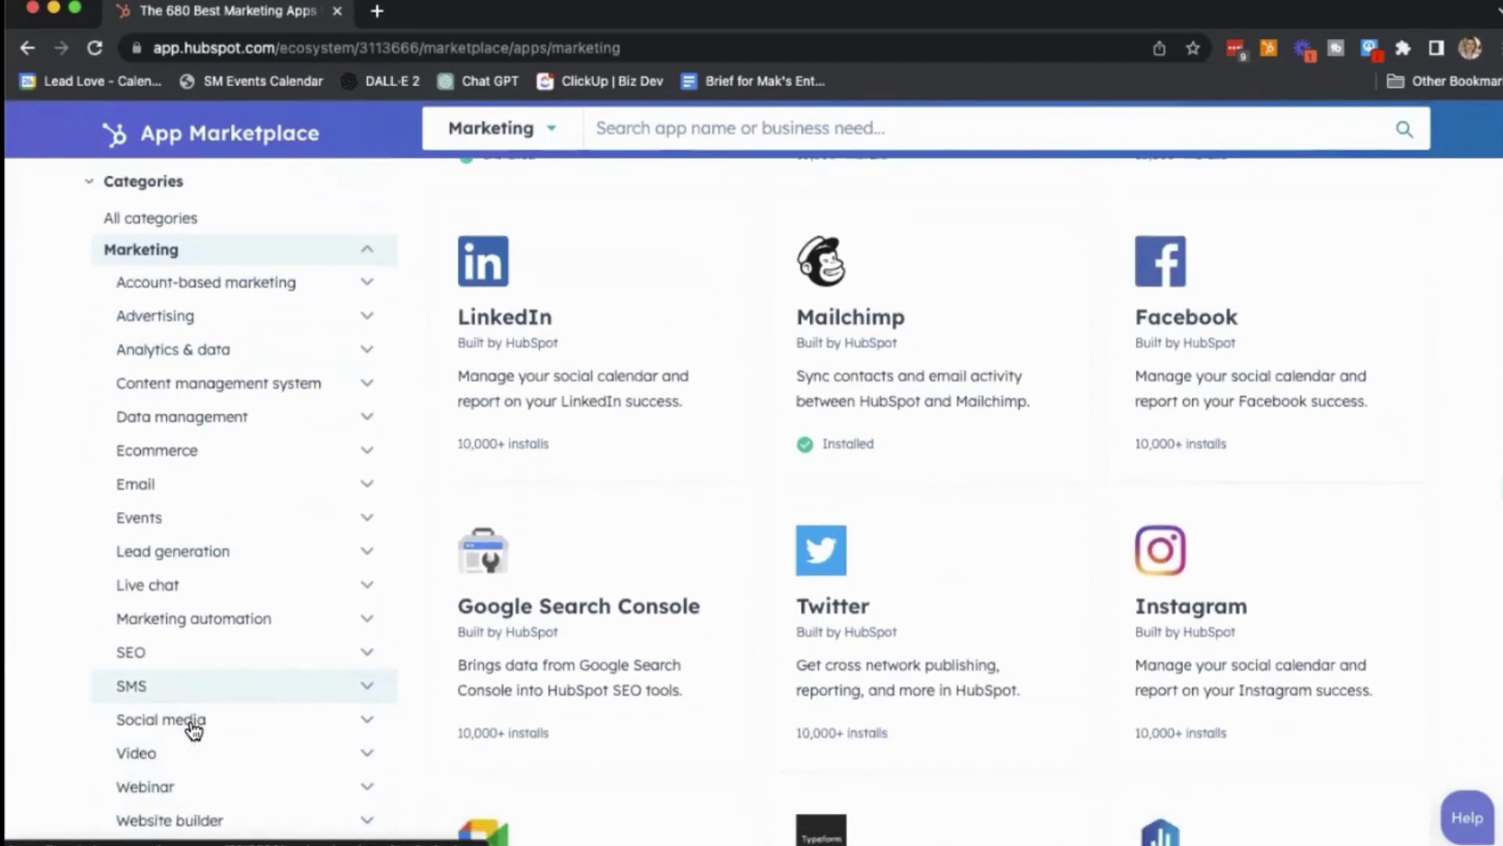
{"action": "scroll", "coordinate": [192, 724], "scroll_direction": "down", "scroll_amount": 3}
{"action": "scroll", "coordinate": [171, 646], "scroll_direction": "up", "scroll_amount": 5}
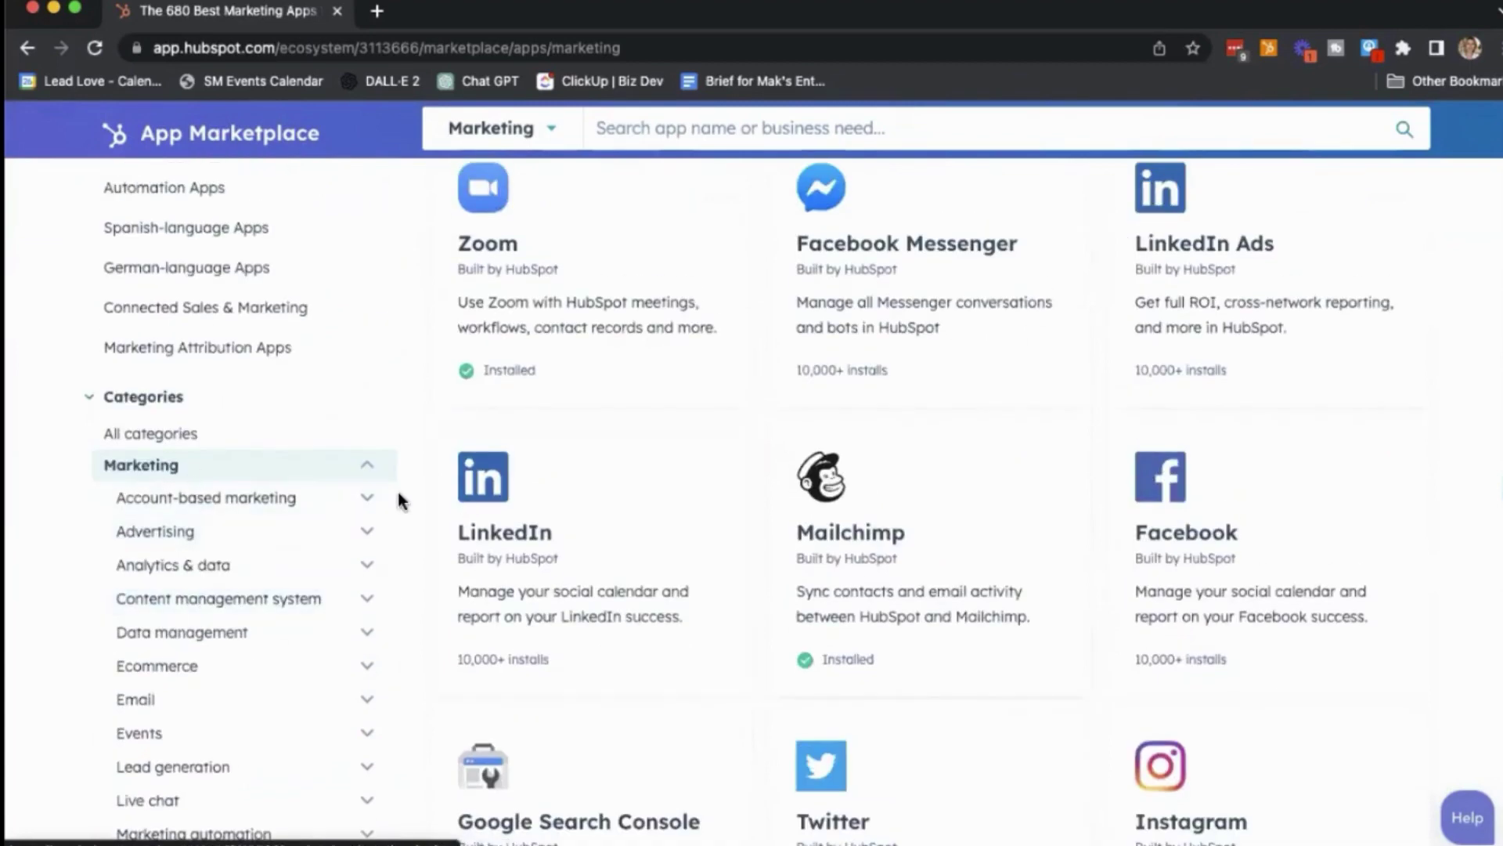
{"action": "scroll", "coordinate": [816, 498], "scroll_direction": "up", "scroll_amount": 5}
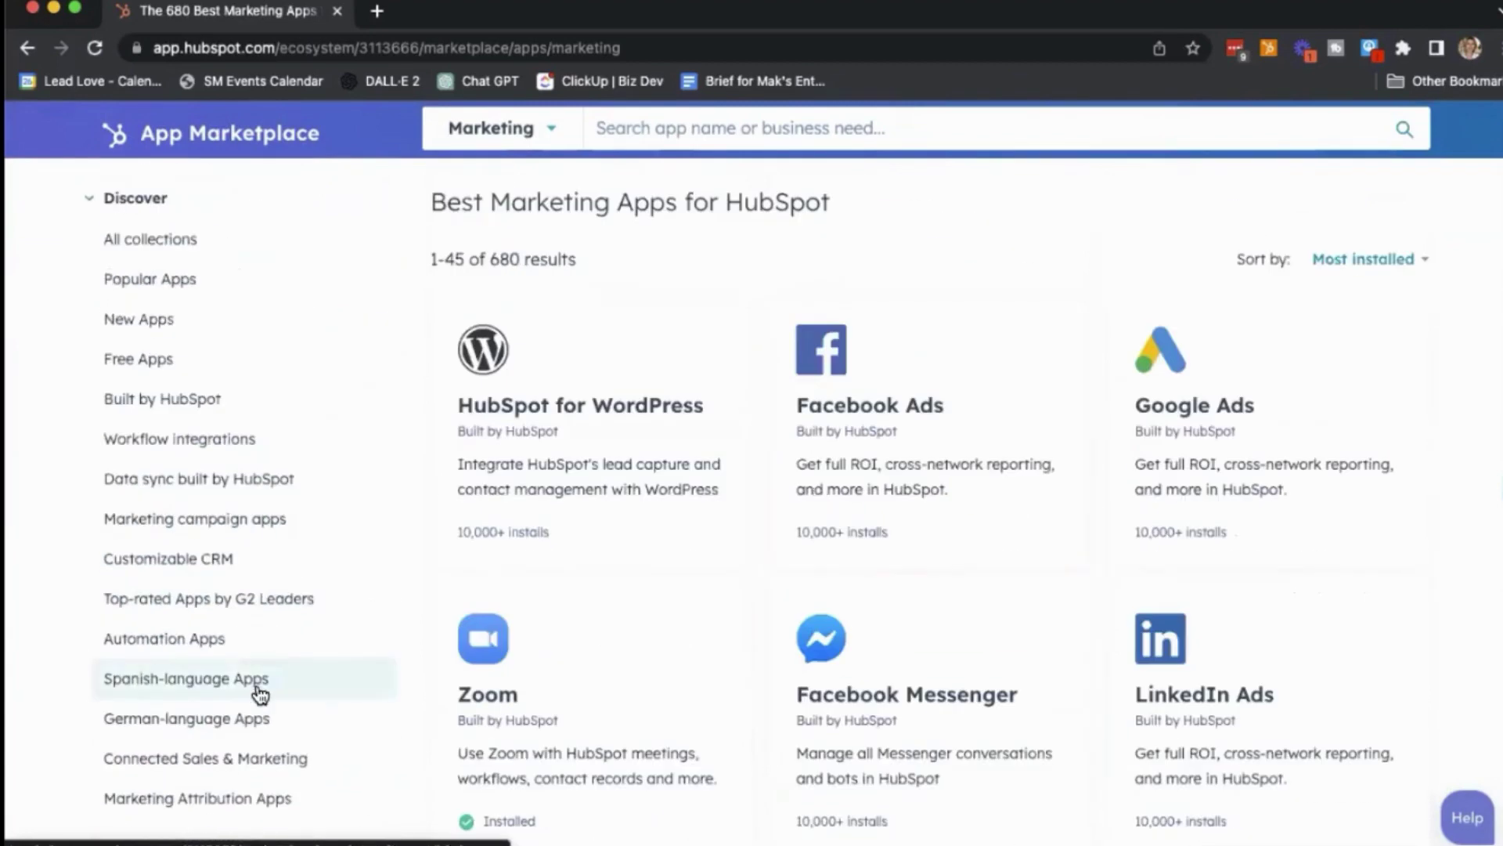
{"action": "scroll", "coordinate": [261, 695], "scroll_direction": "down", "scroll_amount": 5}
{"action": "left_click", "coordinate": [256, 524]}
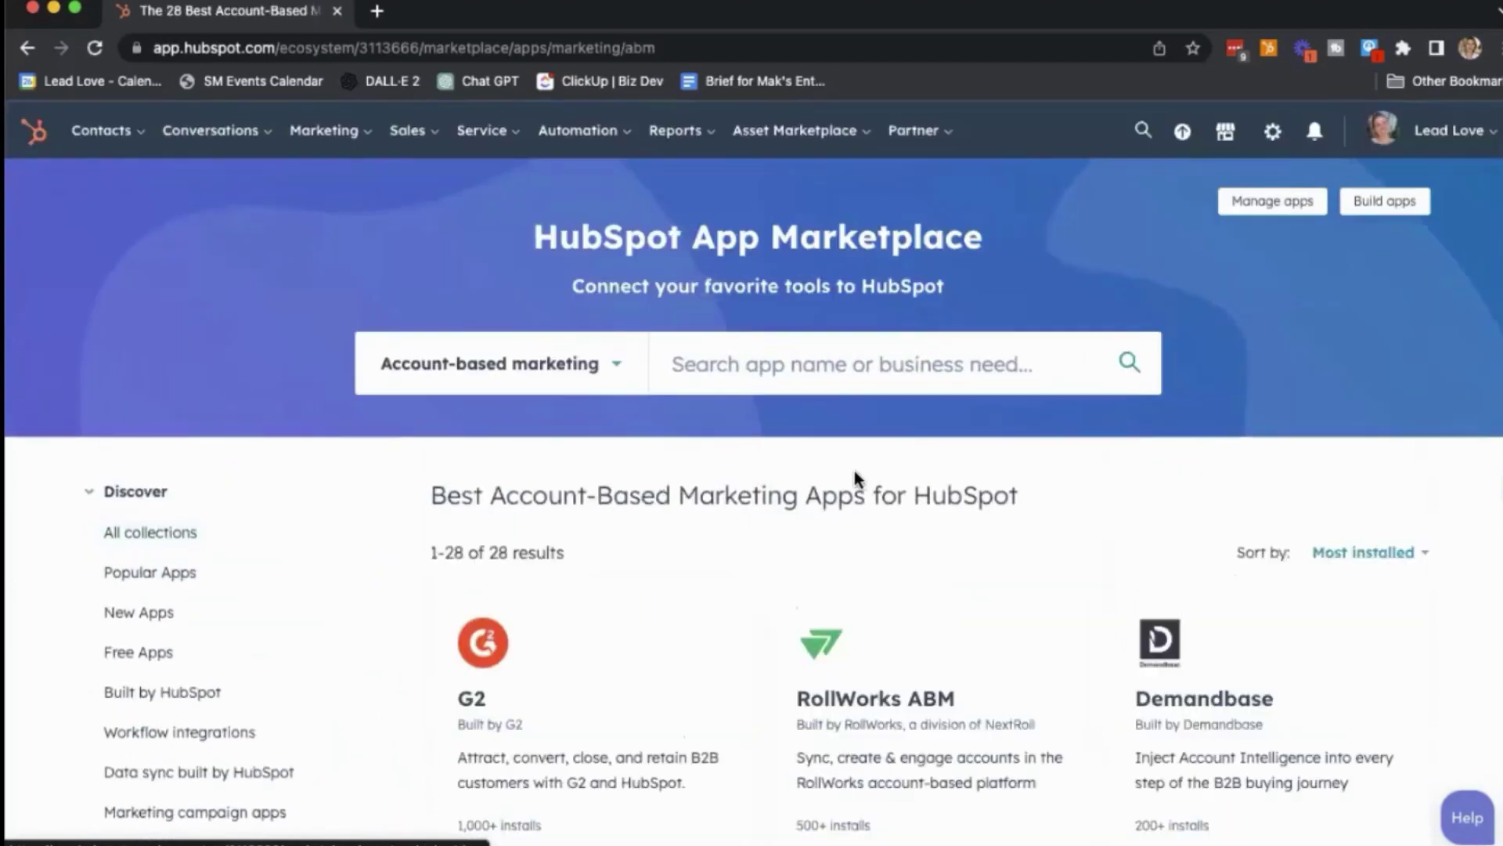
{"action": "scroll", "coordinate": [822, 490], "scroll_direction": "down", "scroll_amount": 2}
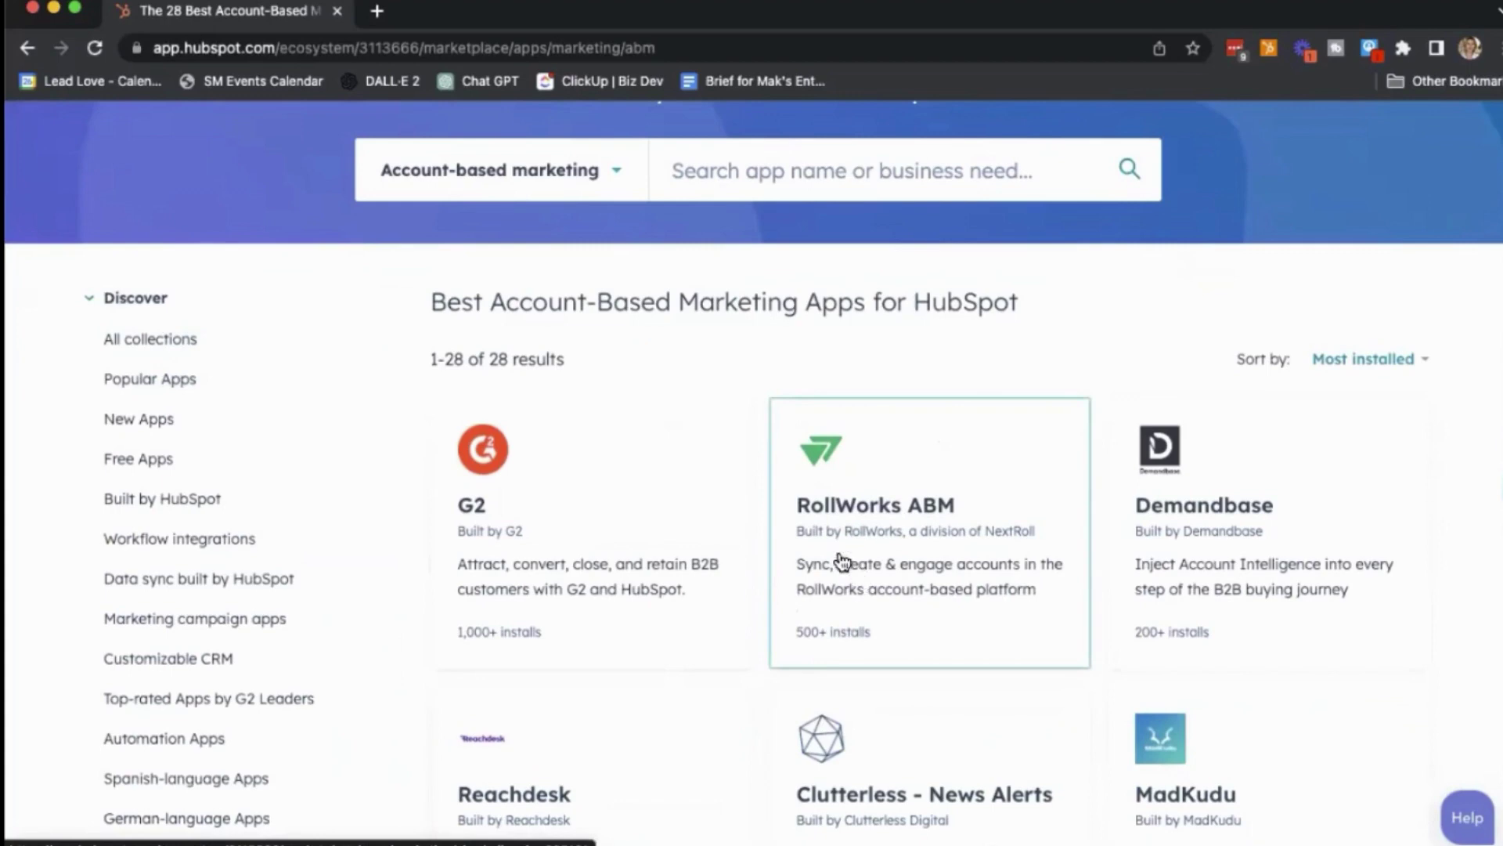
{"action": "scroll", "coordinate": [779, 634], "scroll_direction": "down", "scroll_amount": 2}
{"action": "scroll", "coordinate": [773, 632], "scroll_direction": "down", "scroll_amount": 1}
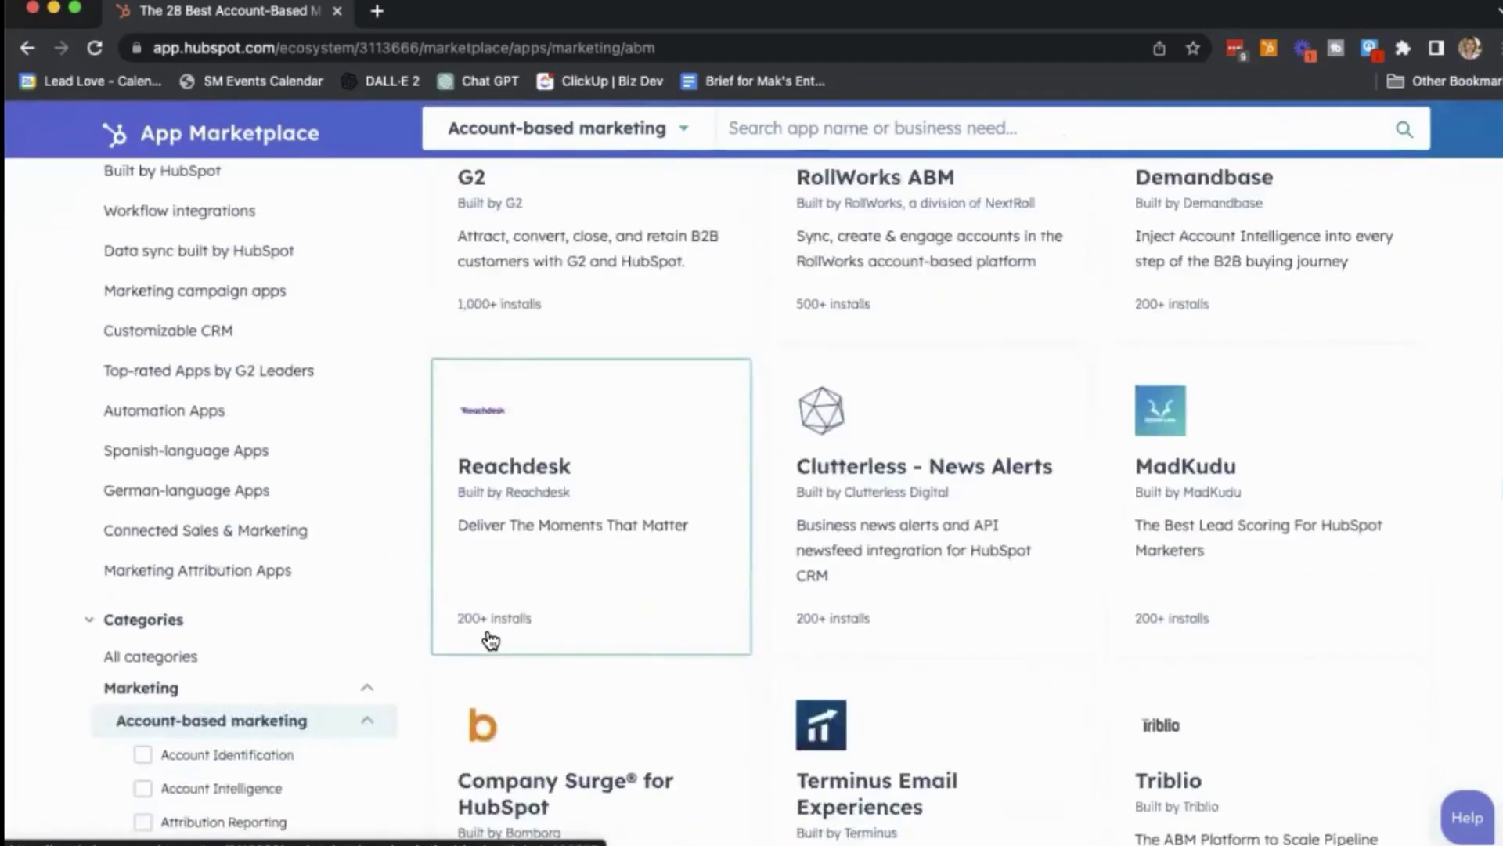
{"action": "scroll", "coordinate": [487, 728], "scroll_direction": "down", "scroll_amount": 4}
{"action": "scroll", "coordinate": [226, 517], "scroll_direction": "down", "scroll_amount": 2}
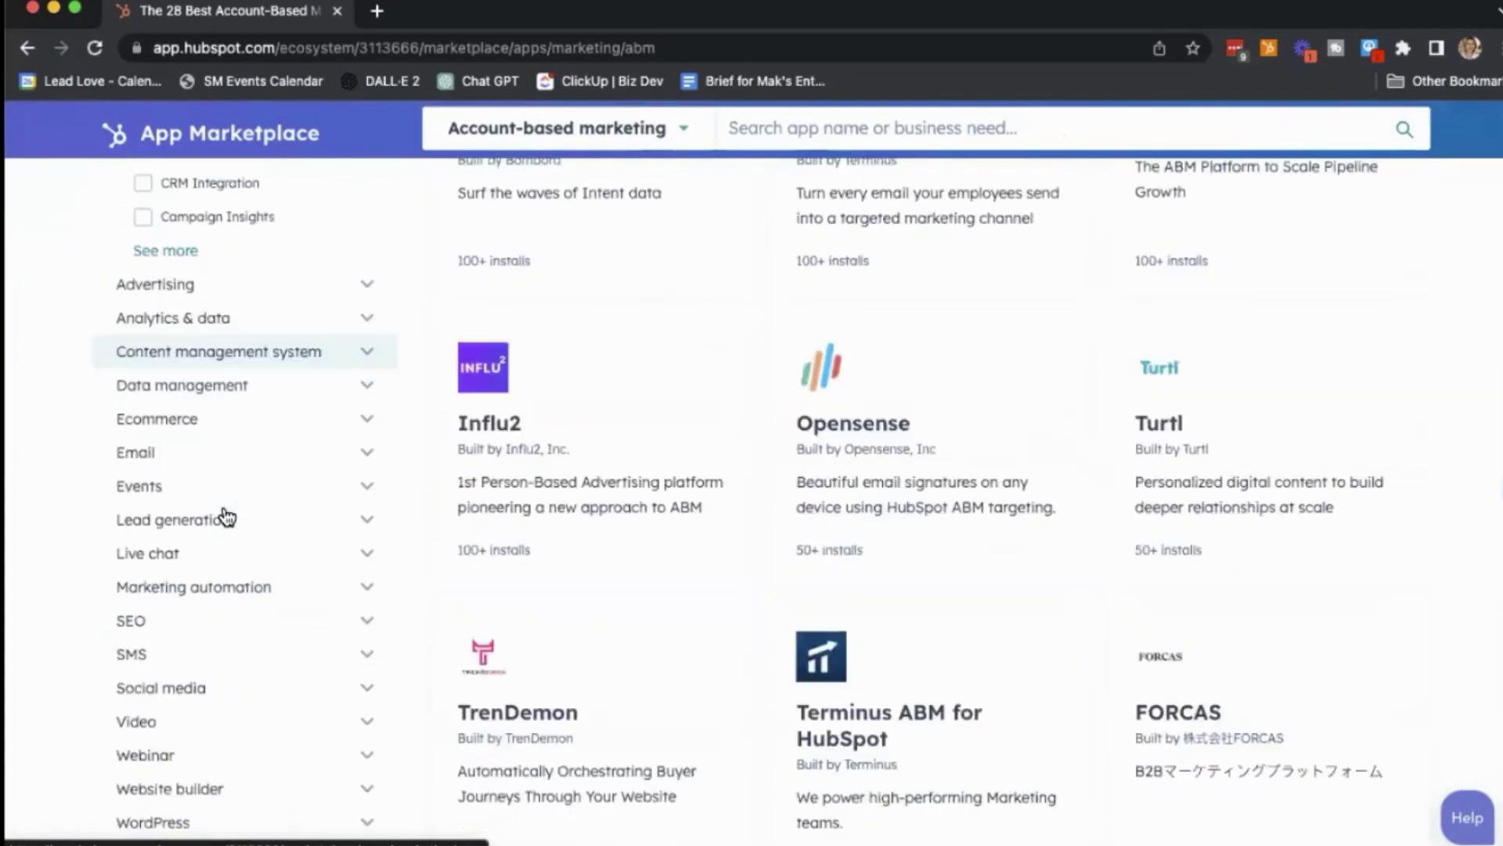
{"action": "scroll", "coordinate": [224, 517], "scroll_direction": "down", "scroll_amount": 3}
Open the Sales category listing of 534 apps, including Google Meet, PandaDoc and Salesforce
{"action": "left_click", "coordinate": [222, 517]}
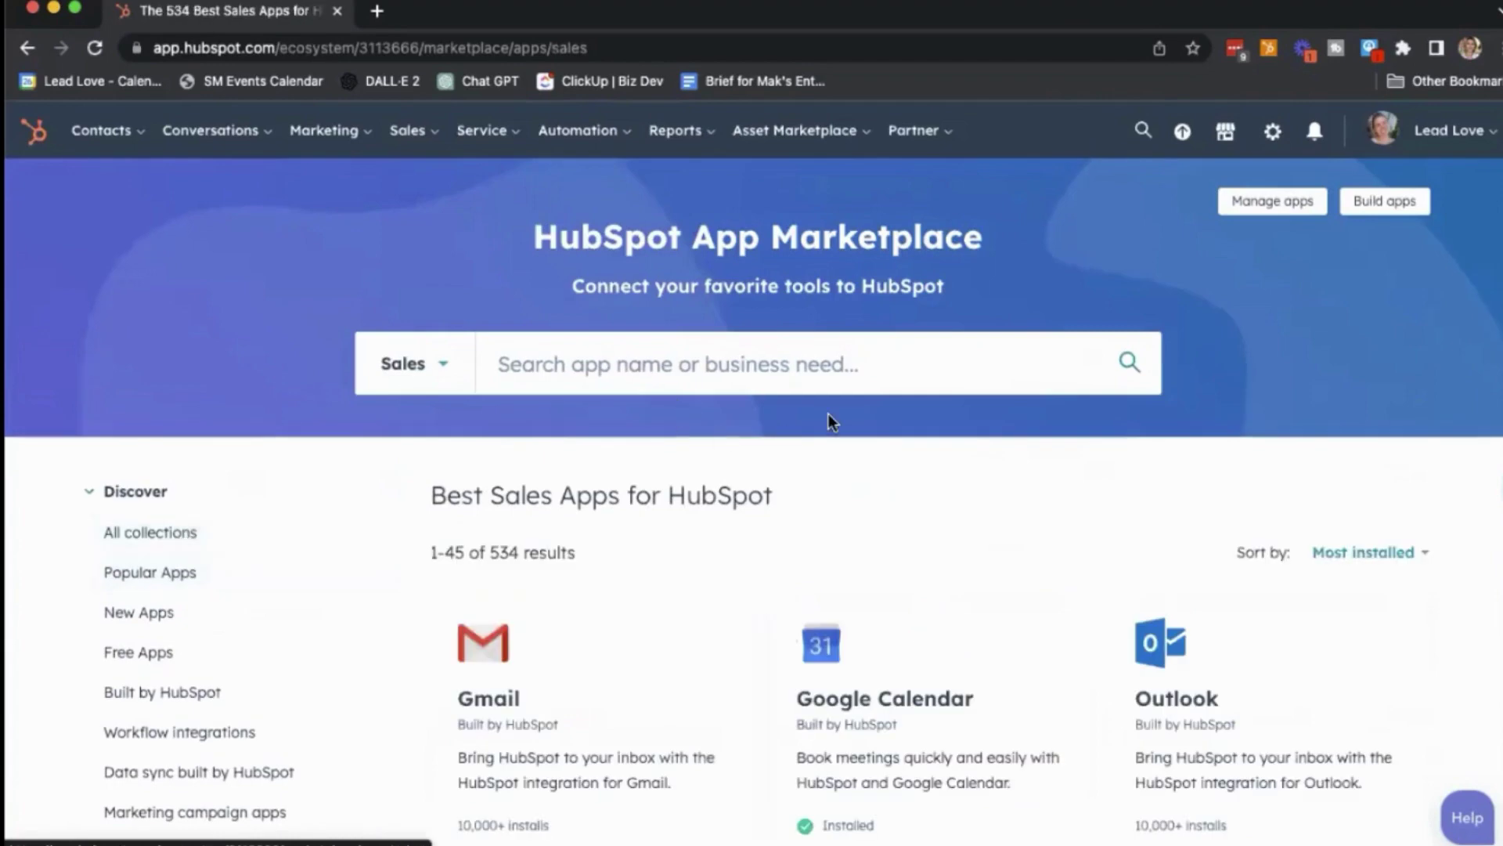
{"action": "scroll", "coordinate": [822, 484], "scroll_direction": "down", "scroll_amount": 1}
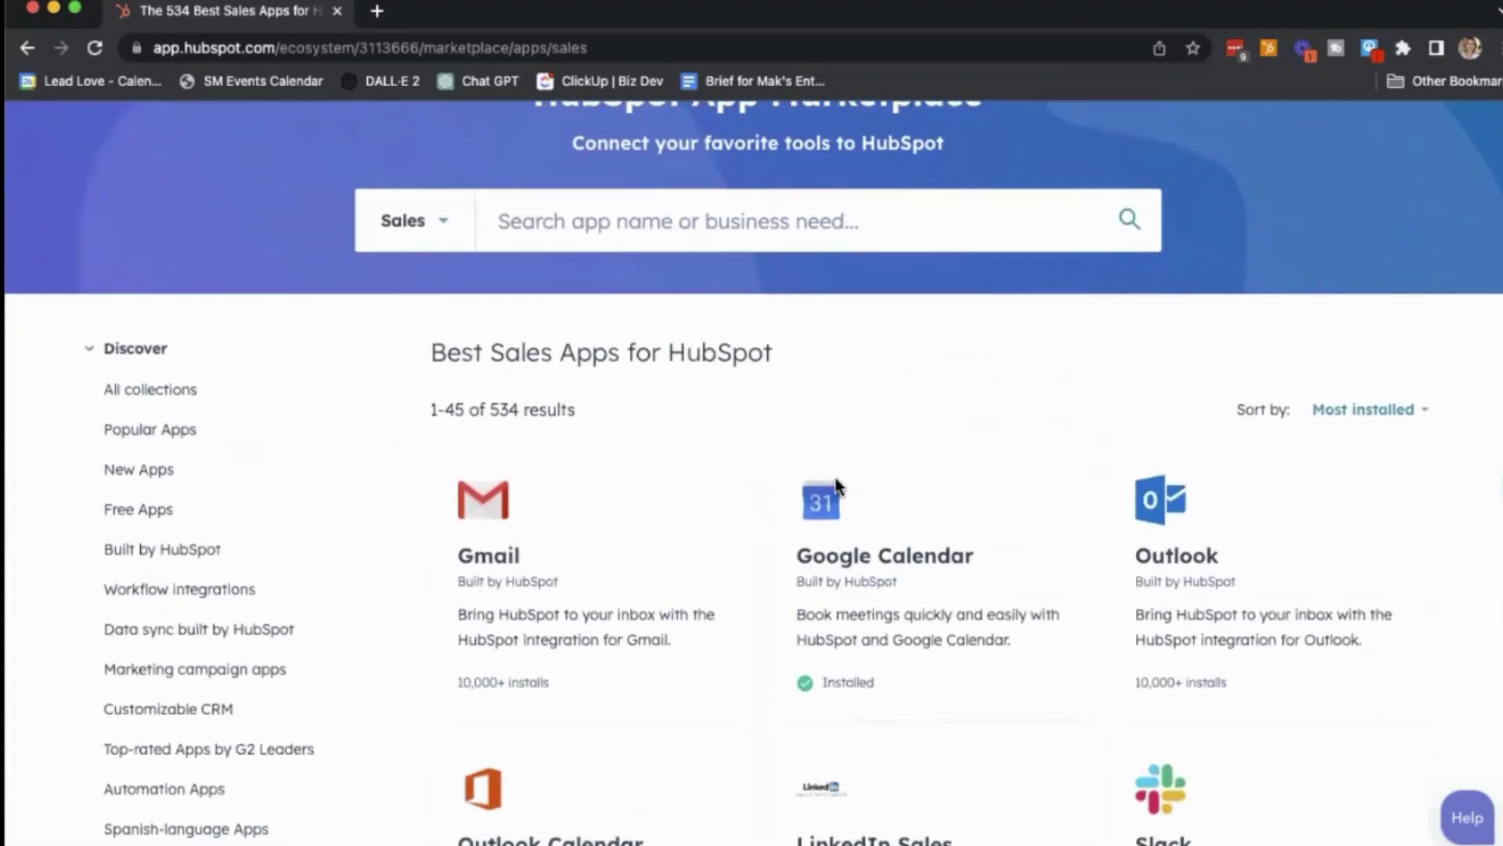
{"action": "scroll", "coordinate": [779, 446], "scroll_direction": "down", "scroll_amount": 3}
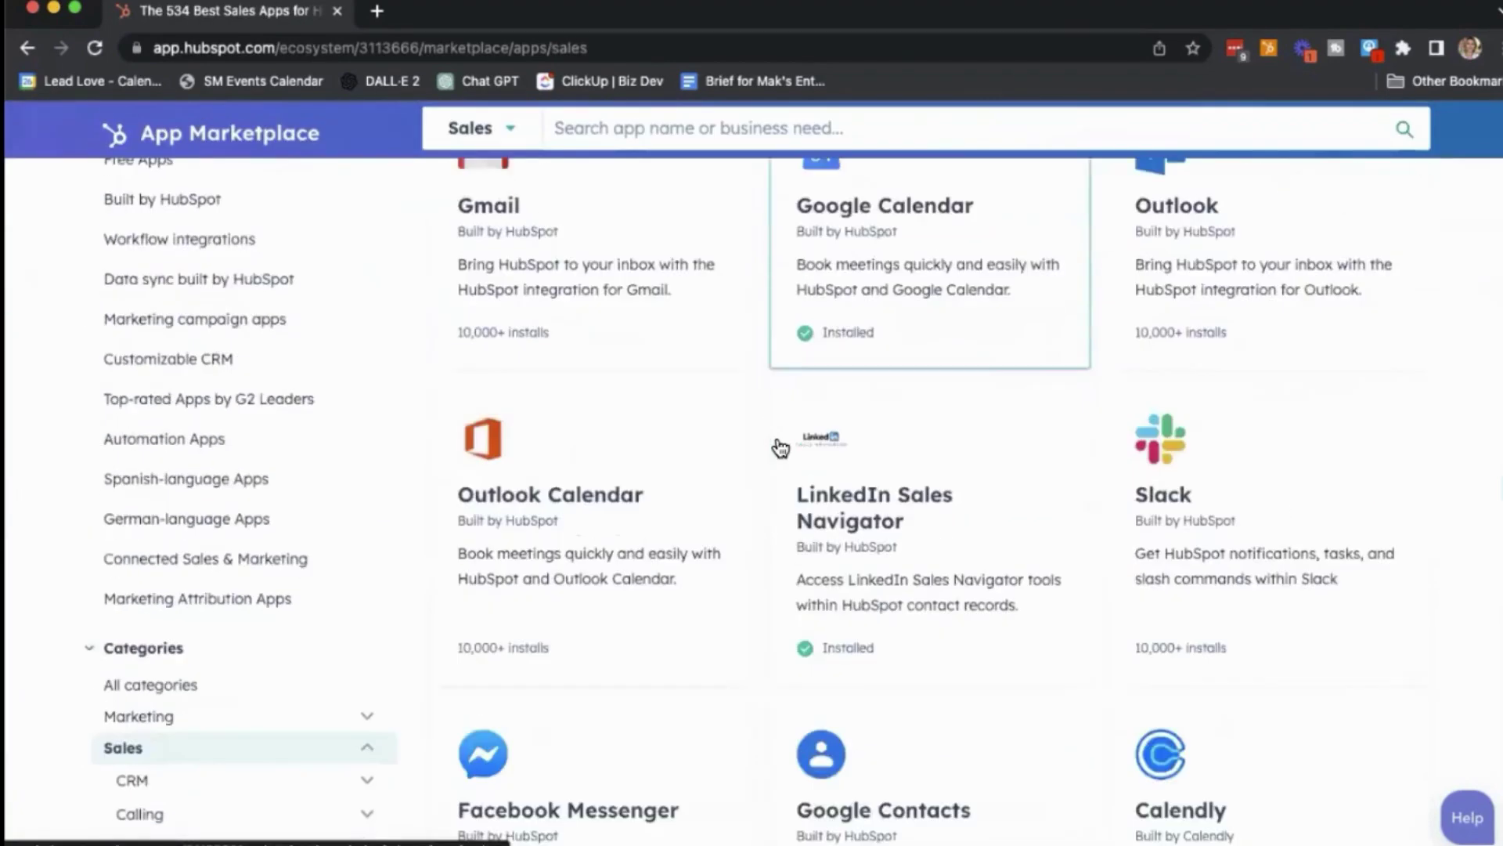
{"action": "scroll", "coordinate": [779, 447], "scroll_direction": "down", "scroll_amount": 2}
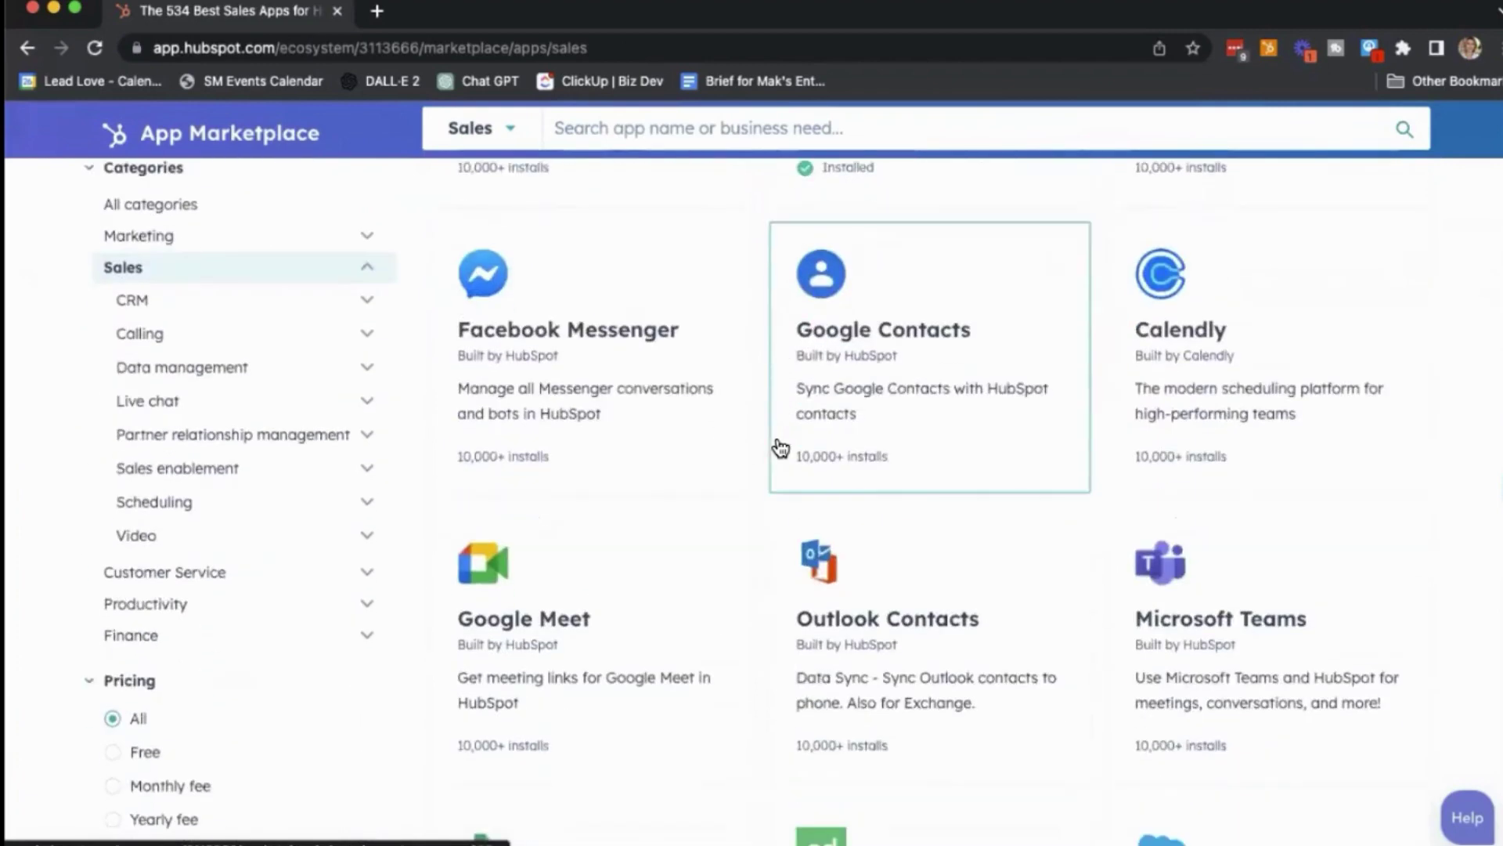
{"action": "scroll", "coordinate": [778, 447], "scroll_direction": "down", "scroll_amount": 2}
{"action": "scroll", "coordinate": [779, 446], "scroll_direction": "down", "scroll_amount": 2}
{"action": "scroll", "coordinate": [778, 447], "scroll_direction": "down", "scroll_amount": 1}
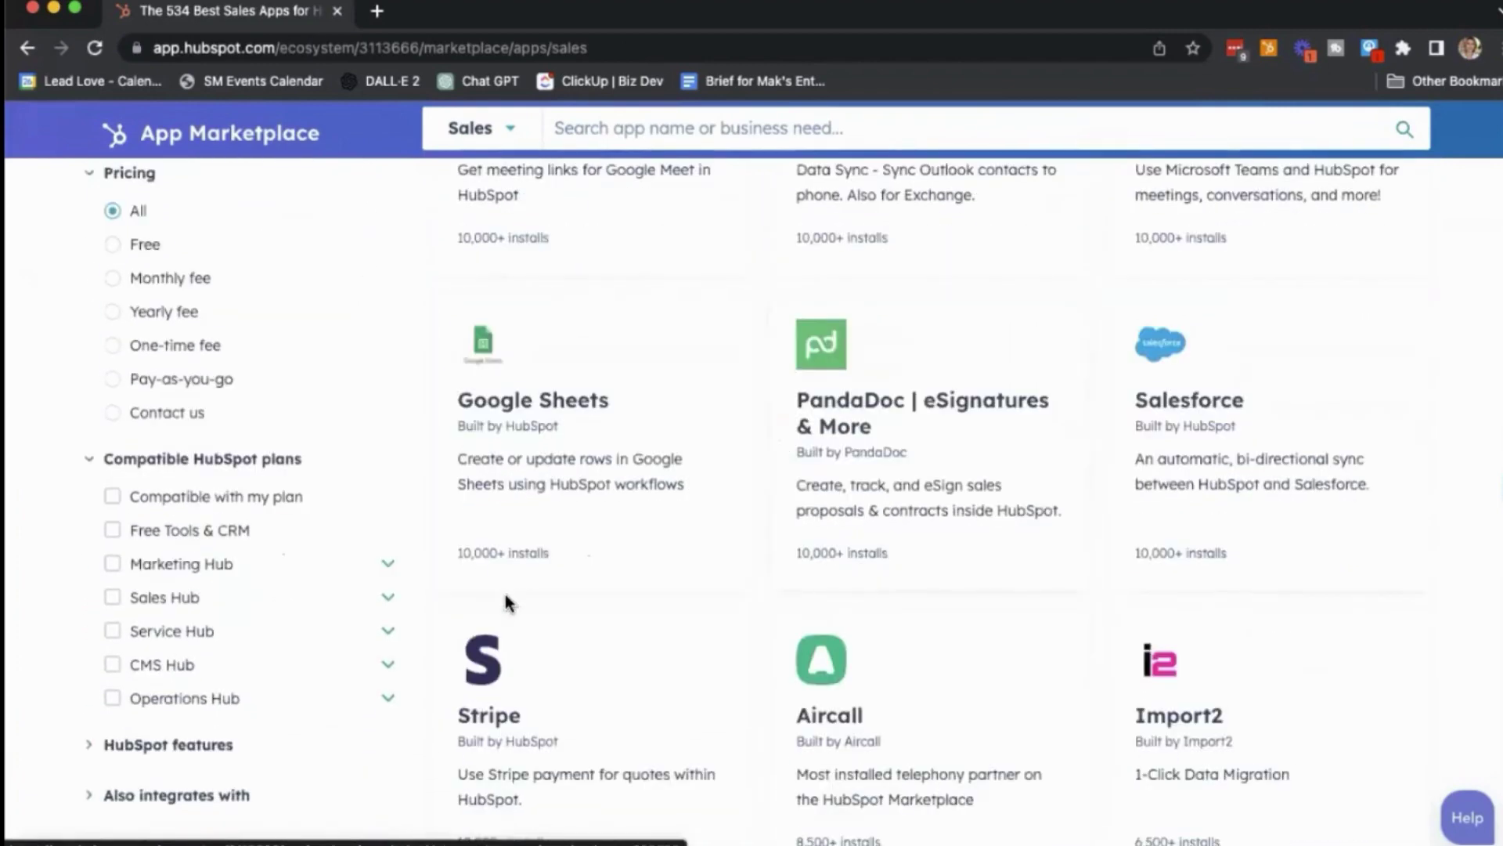
{"action": "scroll", "coordinate": [634, 575], "scroll_direction": "up", "scroll_amount": 2}
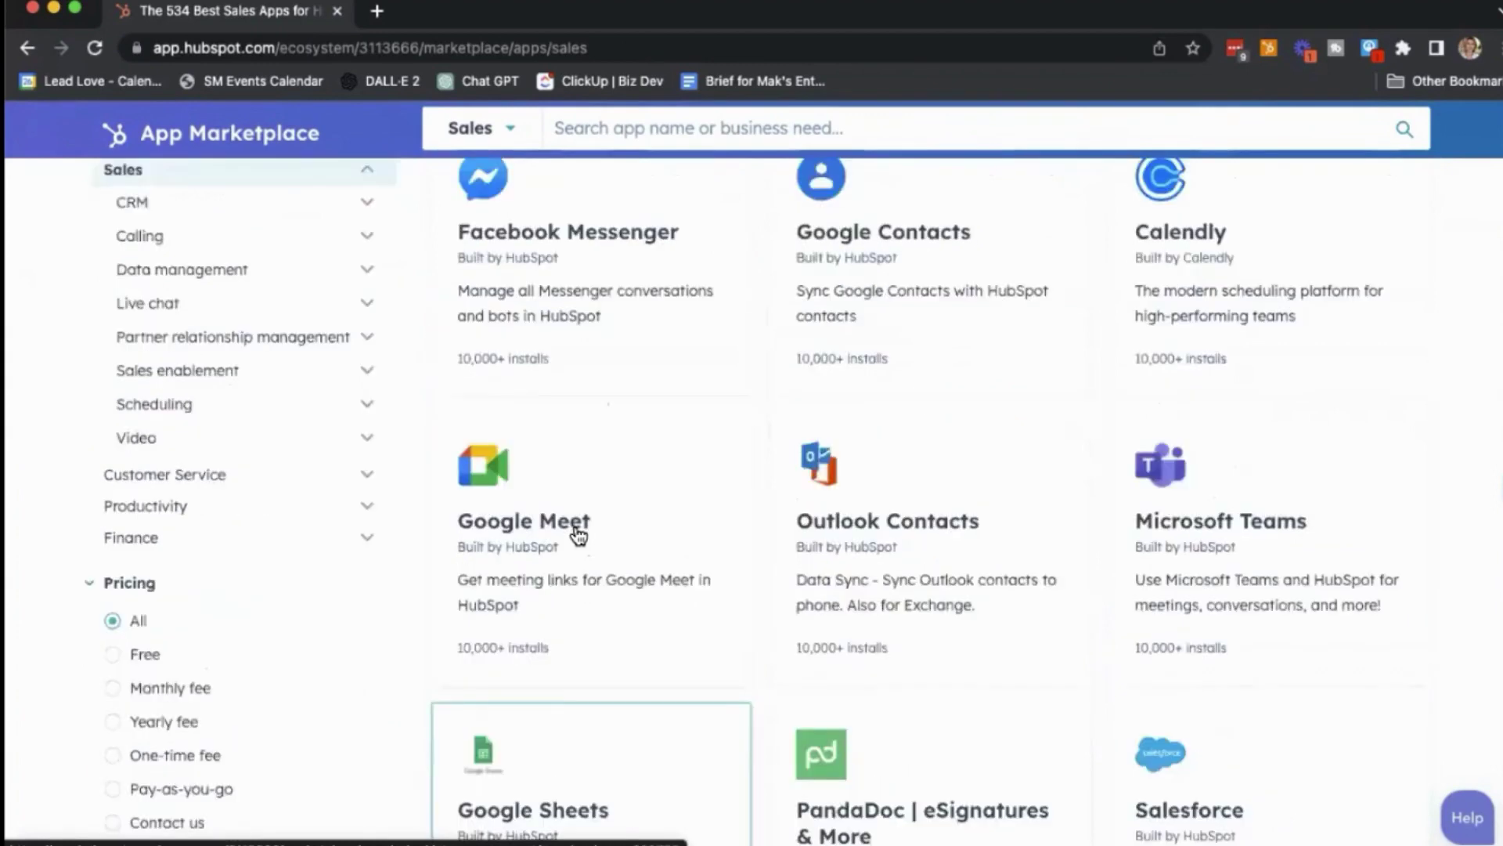
{"action": "scroll", "coordinate": [657, 400], "scroll_direction": "up", "scroll_amount": 3}
{"action": "scroll", "coordinate": [709, 281], "scroll_direction": "up", "scroll_amount": 3}
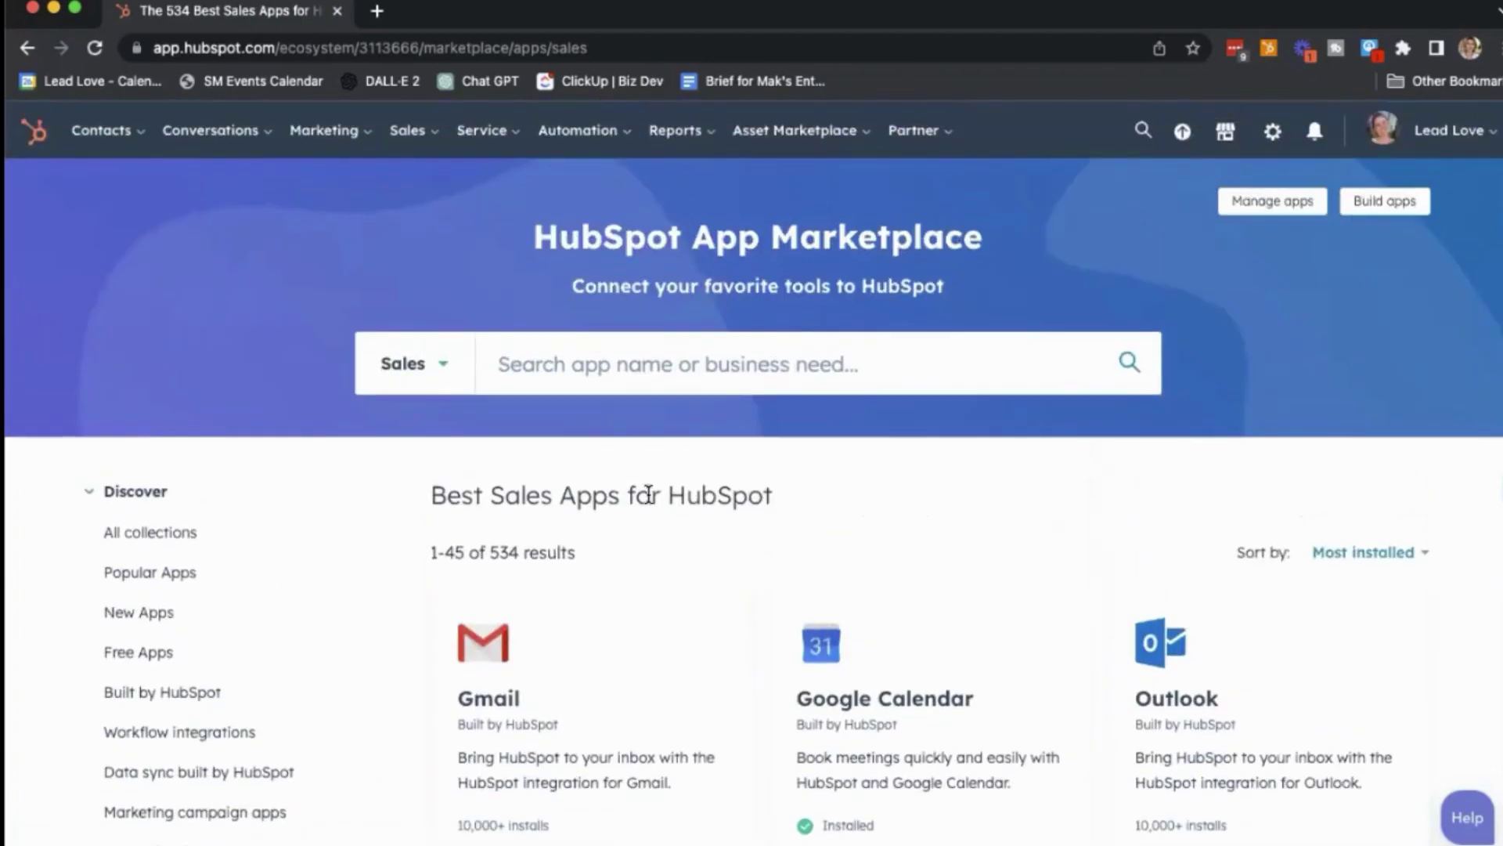